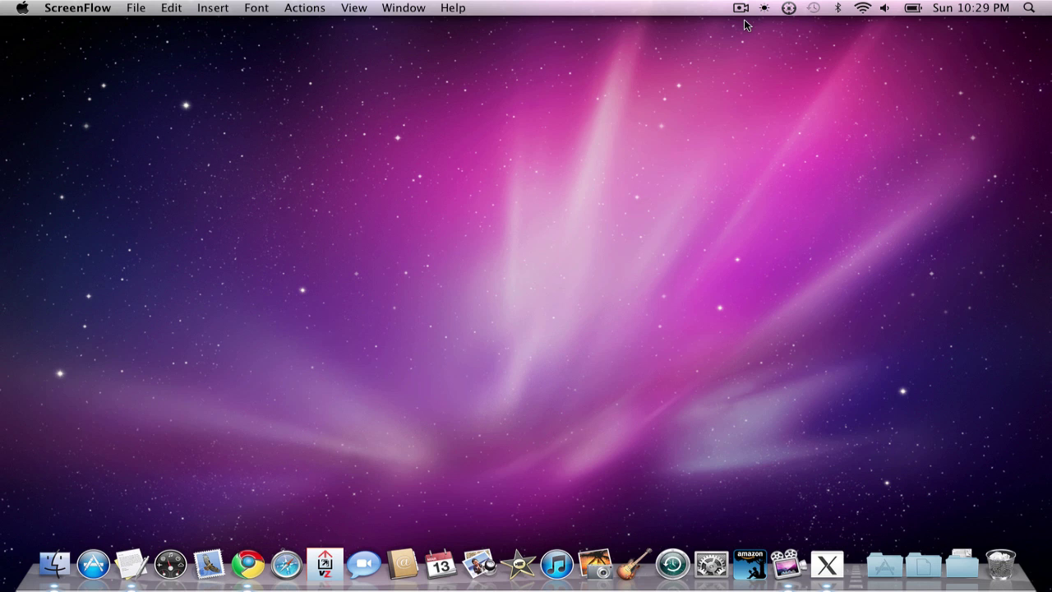
- Open the MusicReader folder in the Dock's Applications stack to show Manual.pdf, MusicConvert and MusicReader
left_click(888, 565)
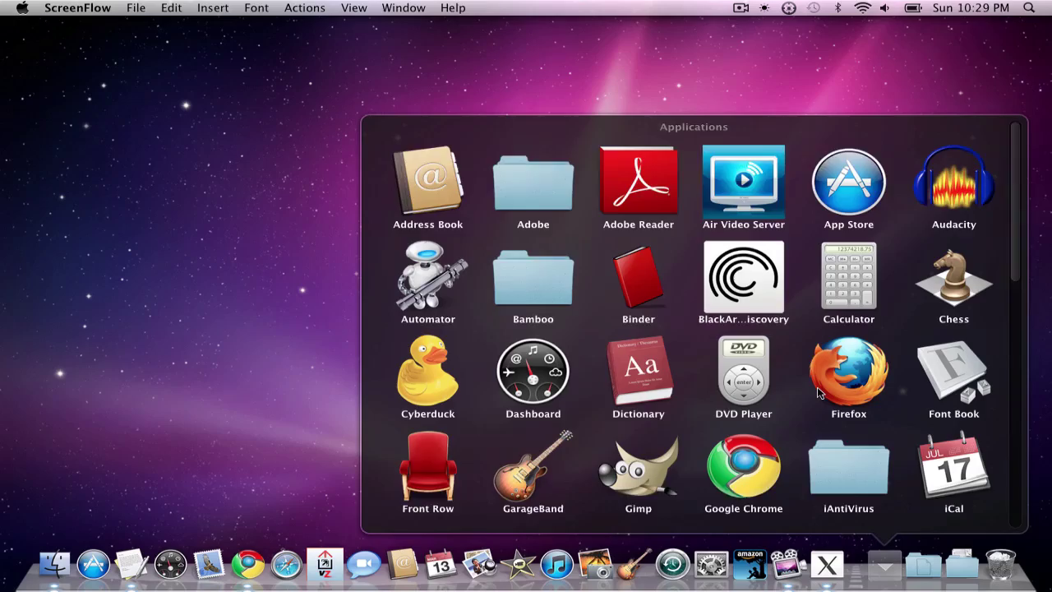
scroll(818, 392, "down", 6)
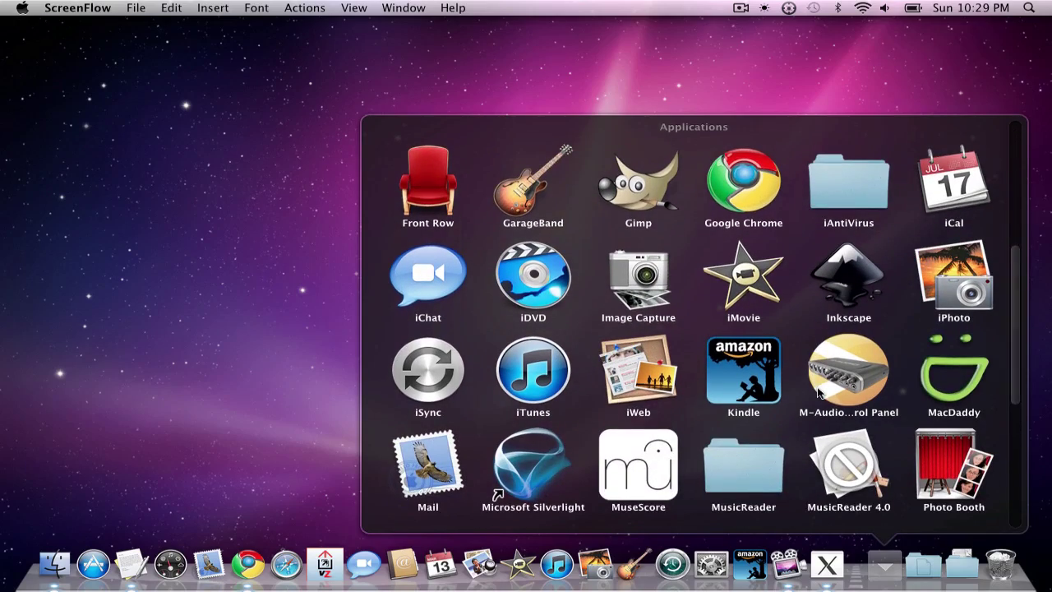
scroll(818, 392, "down", 2)
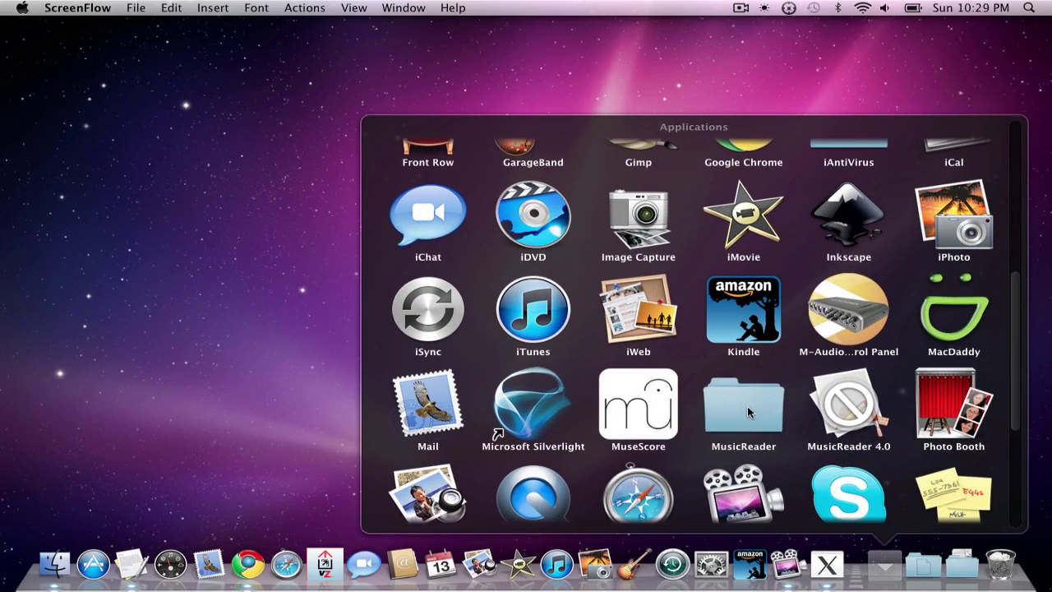
left_click(747, 413)
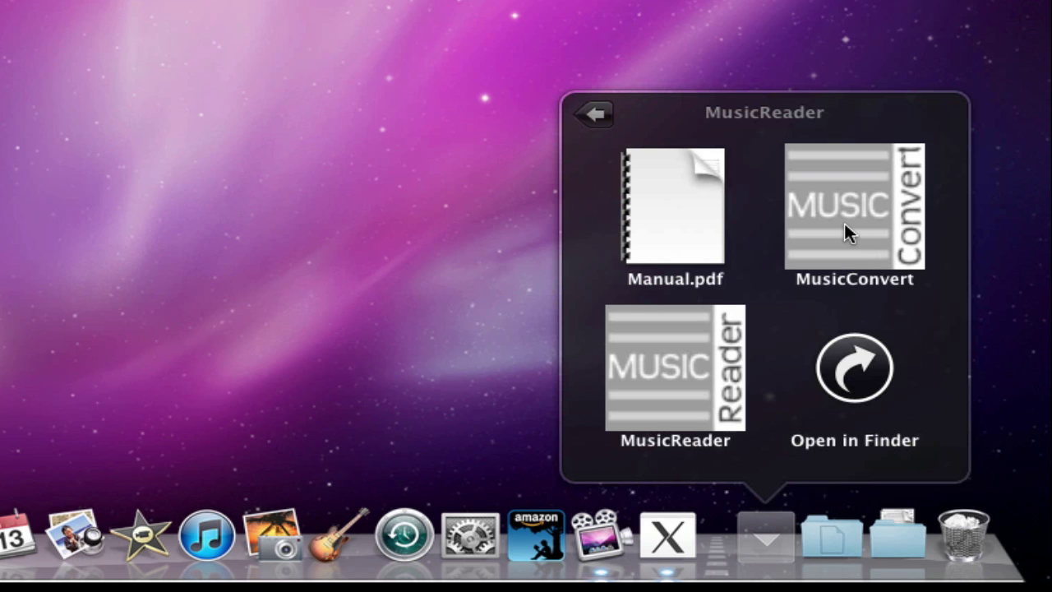
- Launch MusicConvert 3.57 and start a new file, bringing up the Scan/File/Batch PDFs source choice
left_click(845, 224)
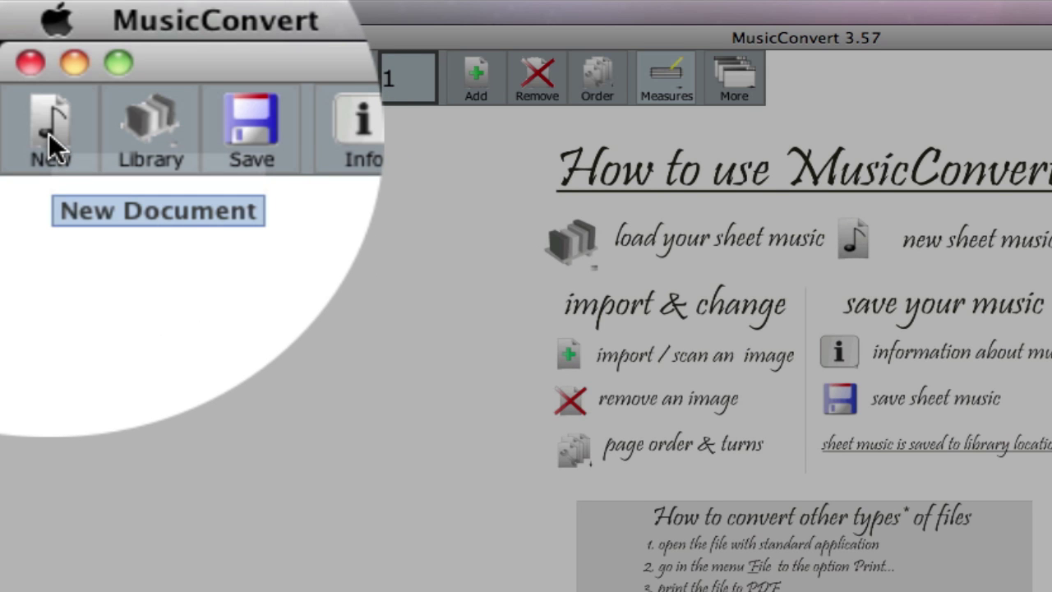
left_click(49, 132)
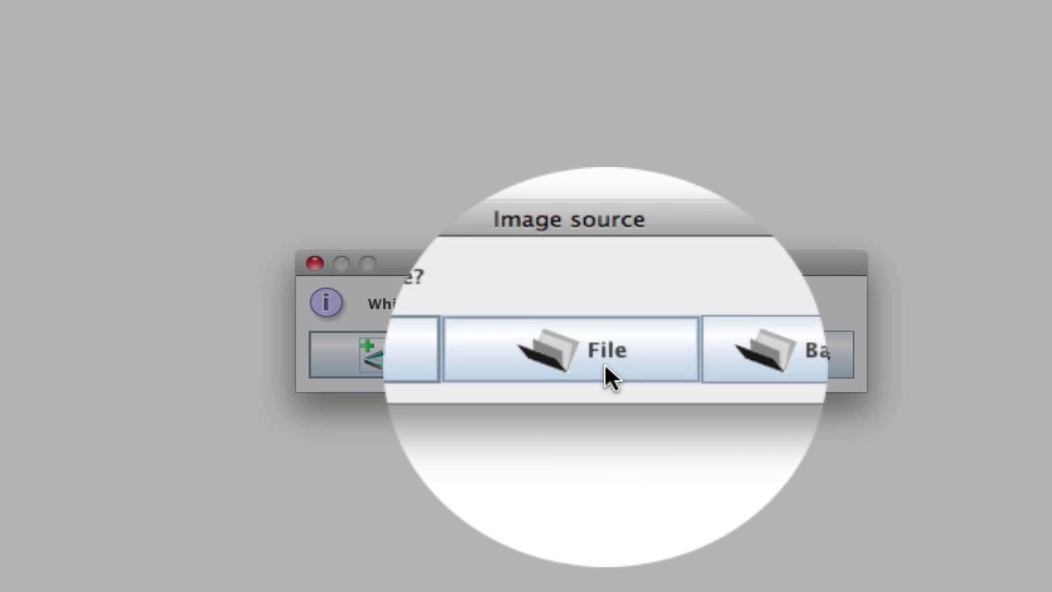
- Load Nayavu, str.1, Onimde.jpg from Downloads > MR JPG example as page 1
left_click(606, 367)
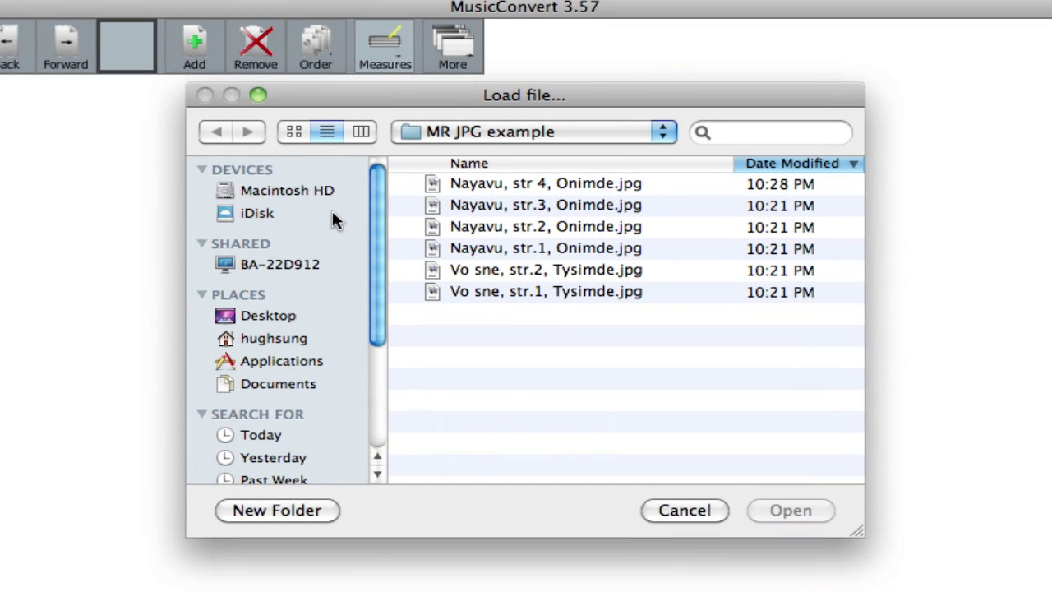
left_click(289, 341)
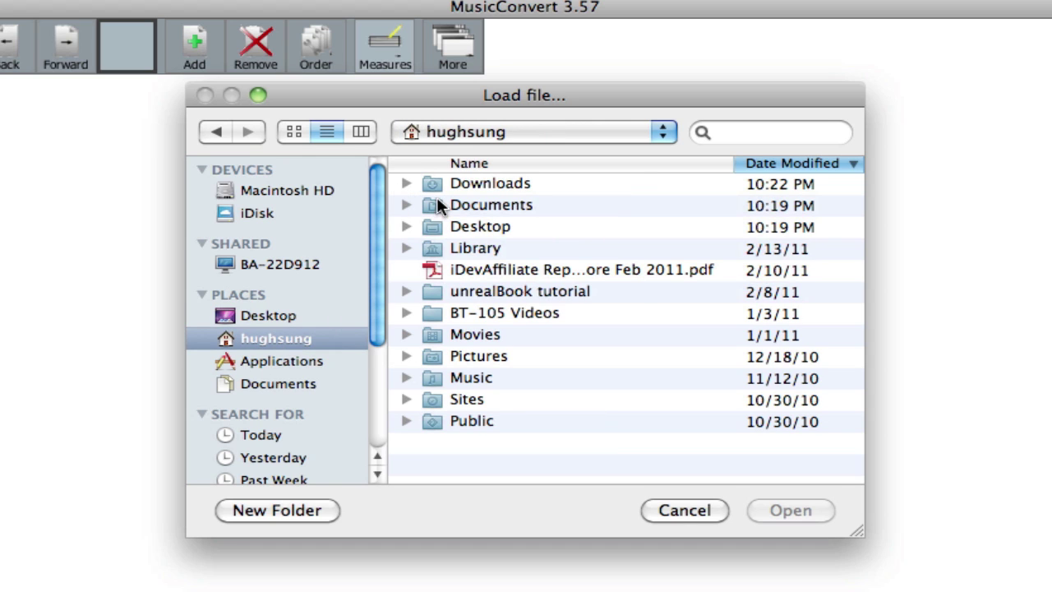
left_click(406, 183)
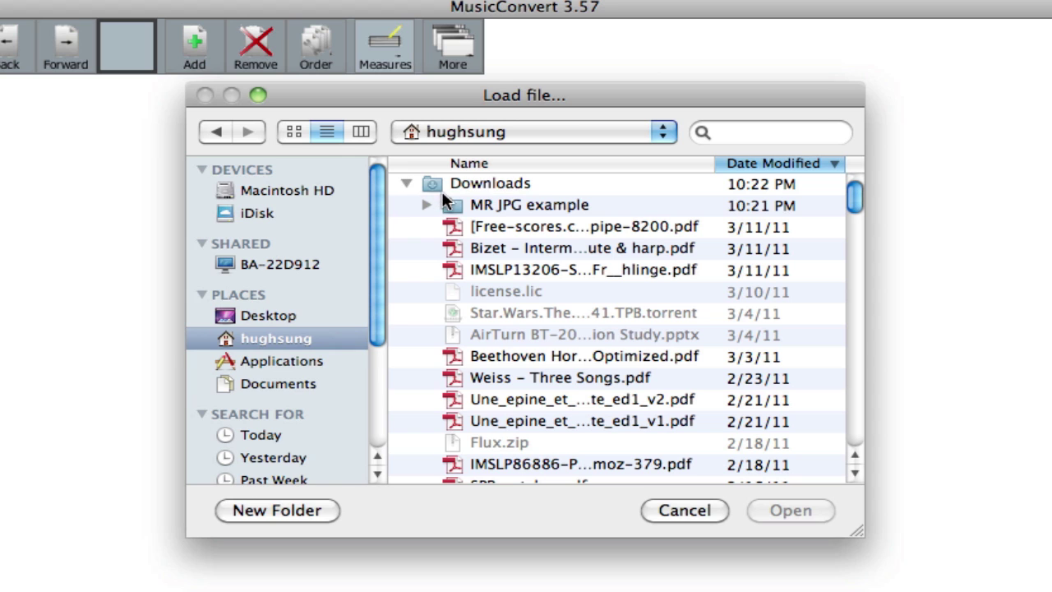
left_click(426, 206)
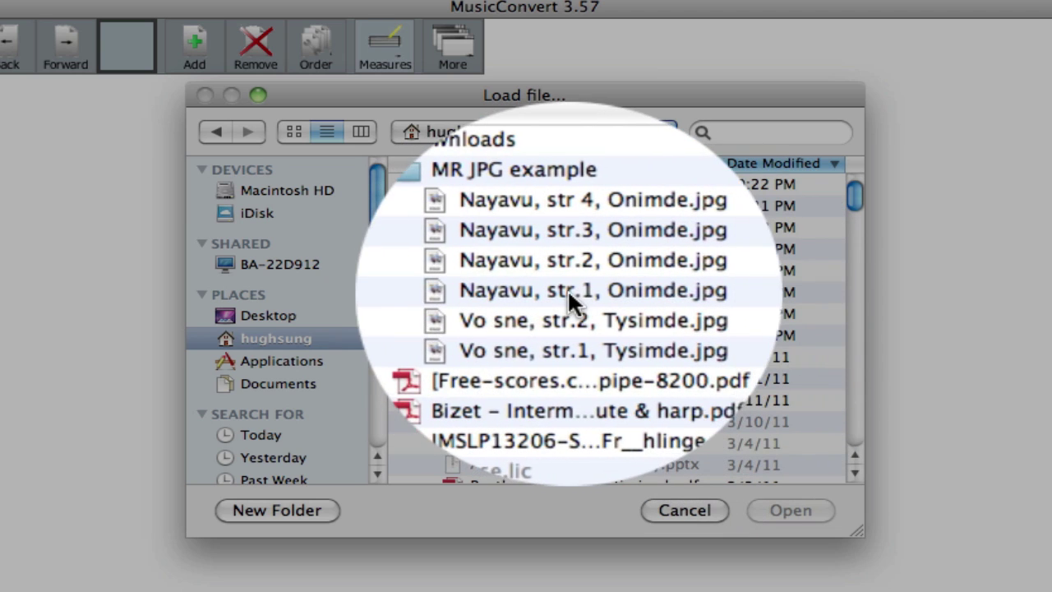
left_click(579, 294)
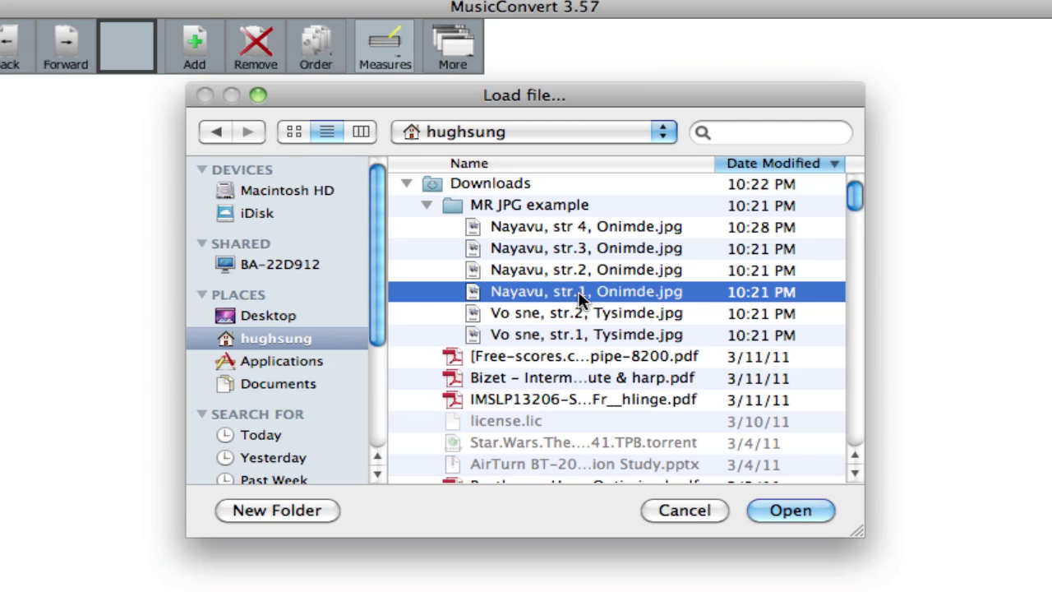
left_click(793, 507)
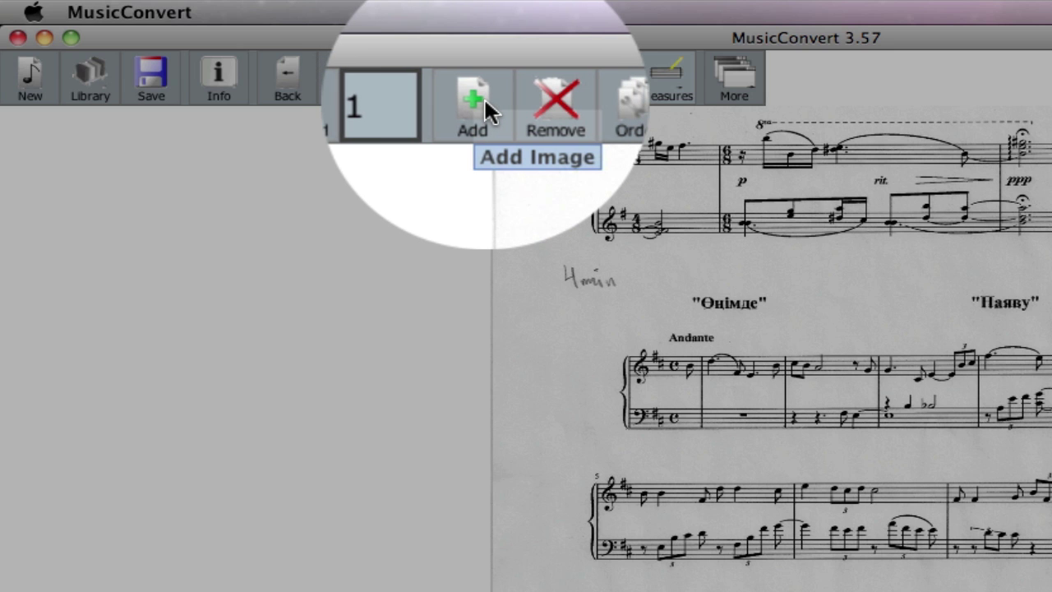
- Append Nayavu, str.2, Onimde.jpg from file after the last page as page 2
left_click(483, 87)
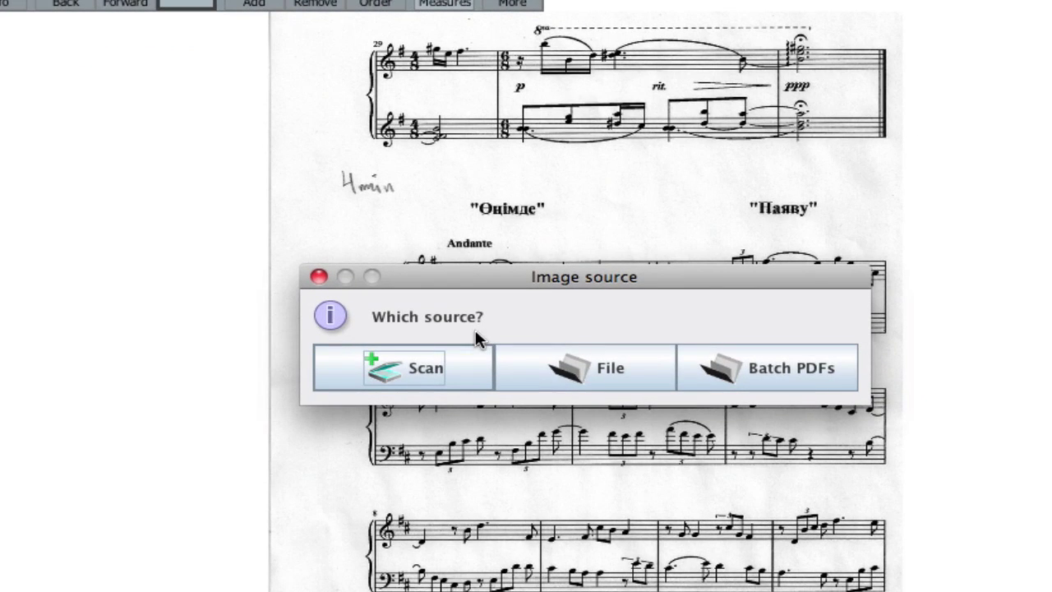
left_click(579, 366)
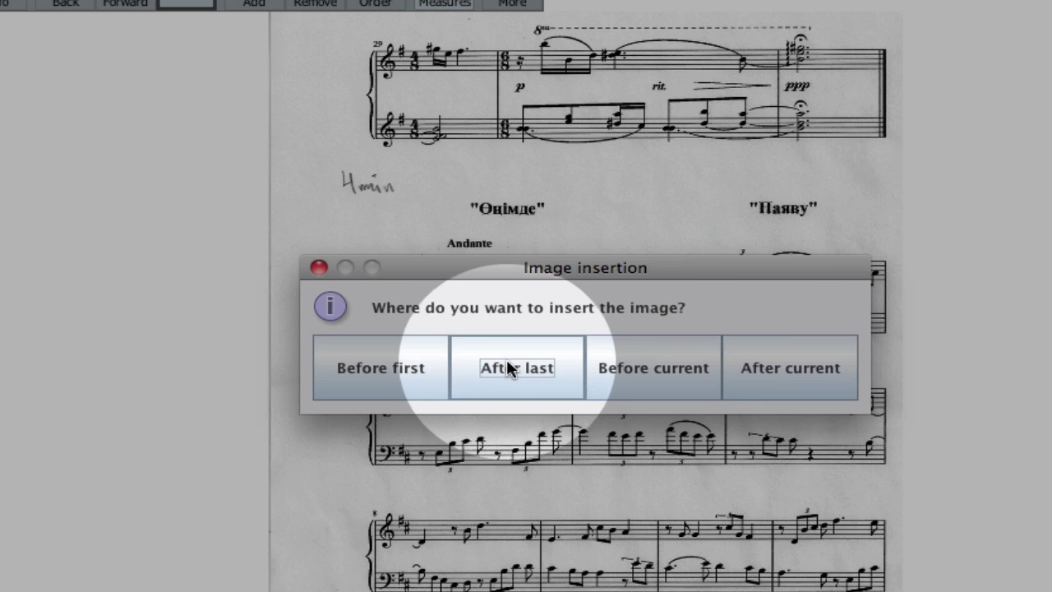
left_click(510, 368)
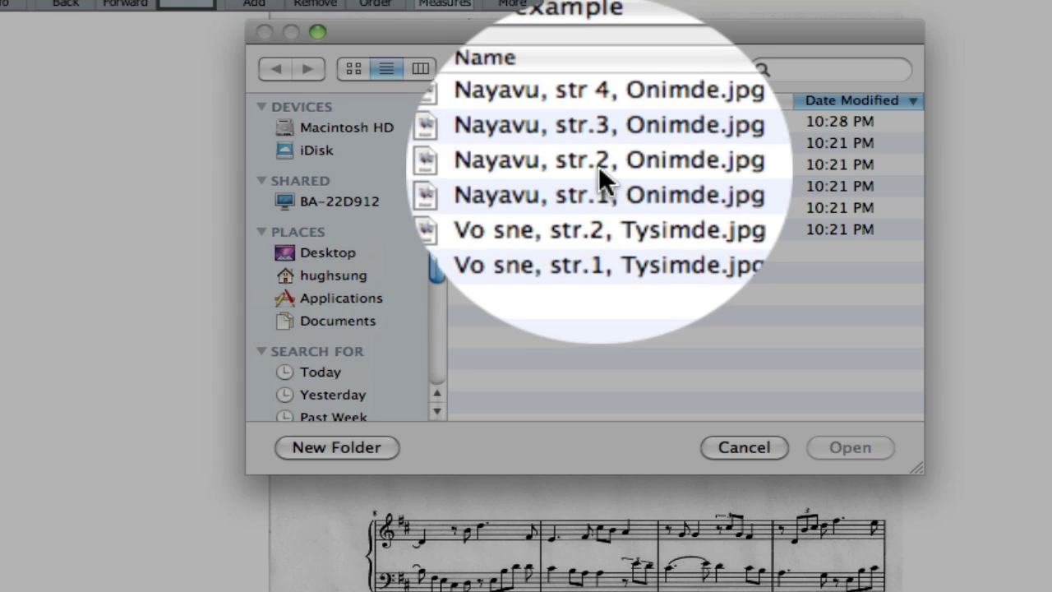
left_click(598, 164)
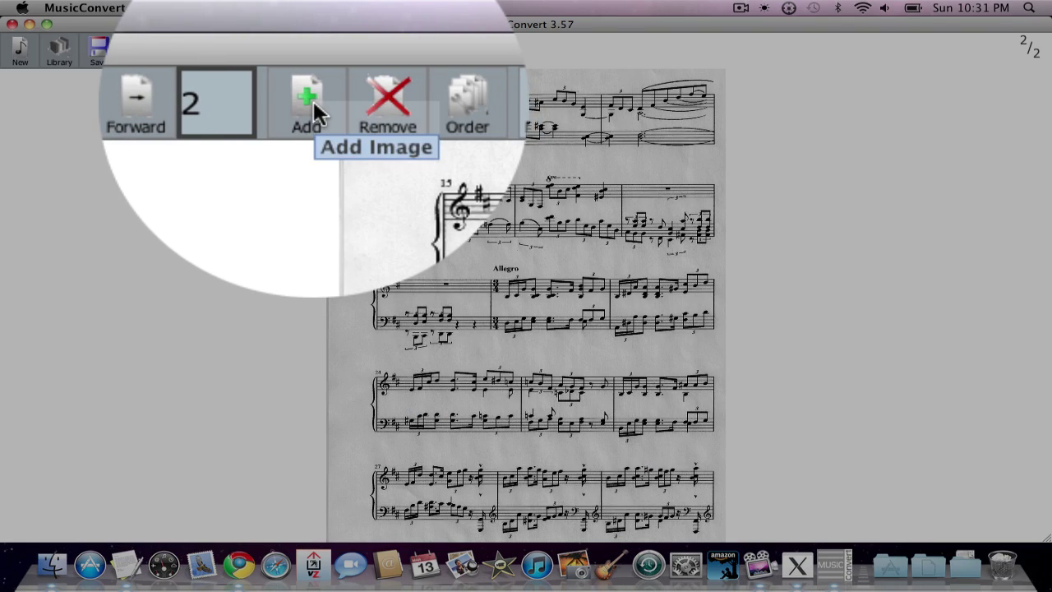
- Append Nayavu, str.3, Onimde.jpg after the last page as page 3
left_click(313, 100)
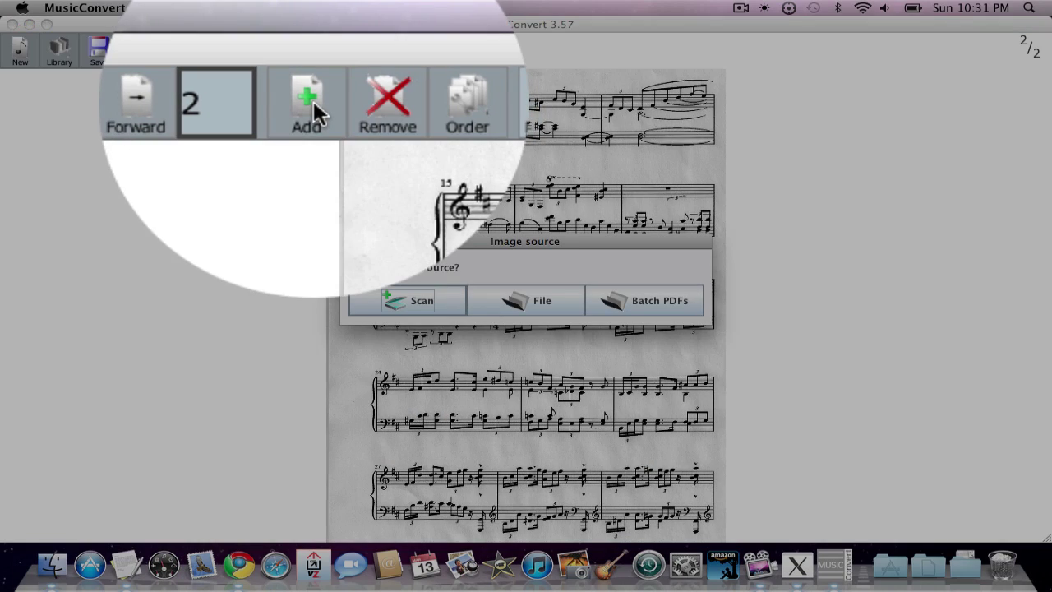
left_click(527, 300)
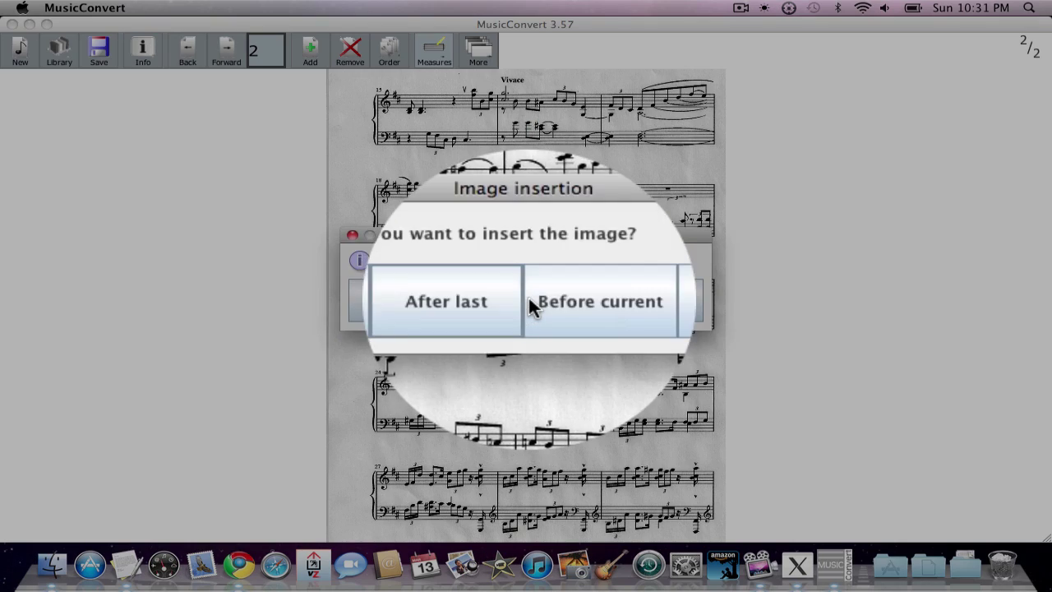
left_click(487, 300)
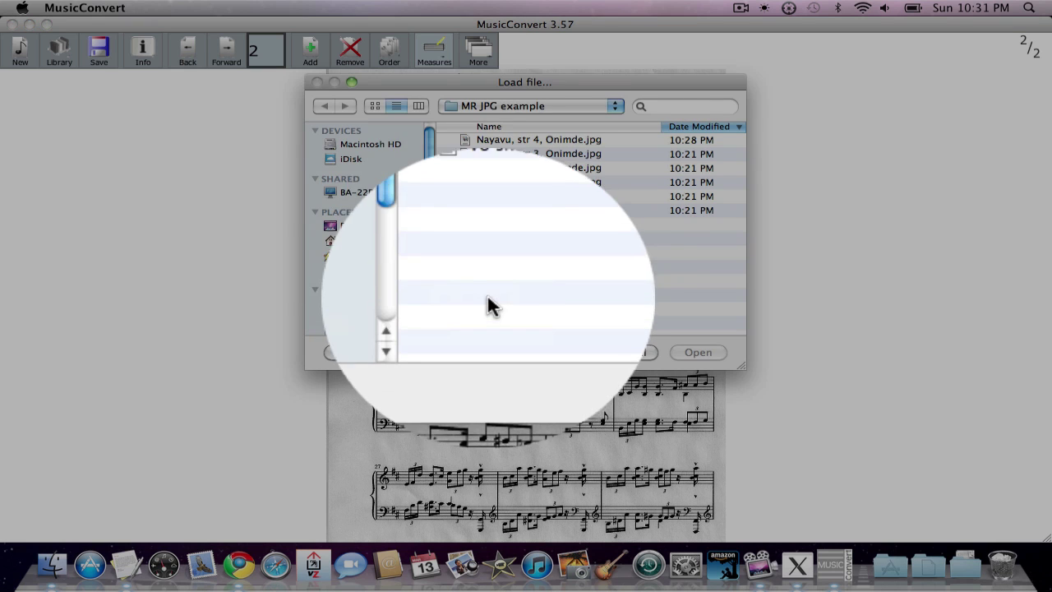
left_click(534, 154)
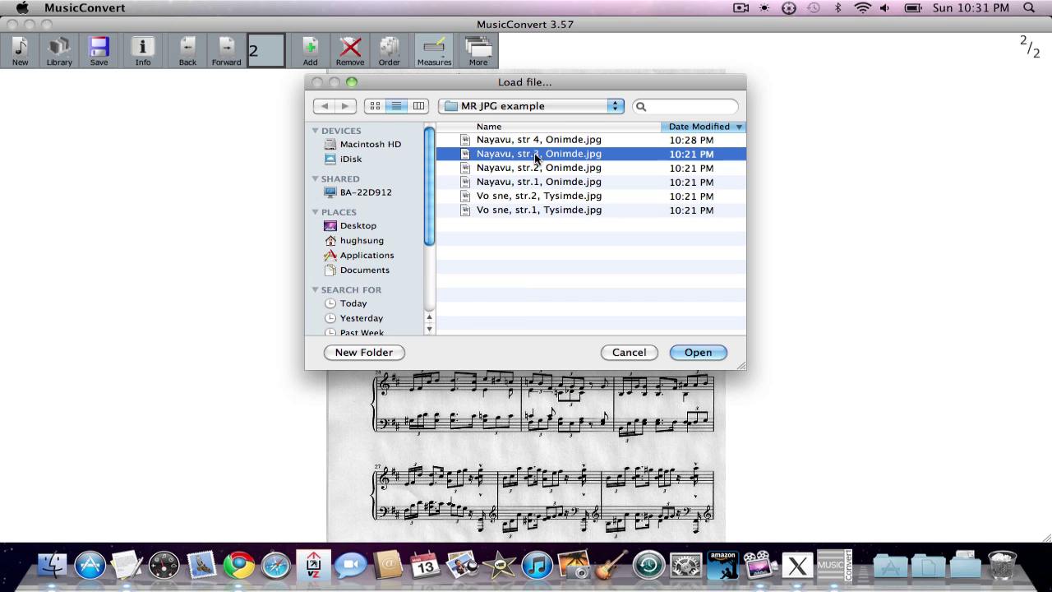
left_click(698, 351)
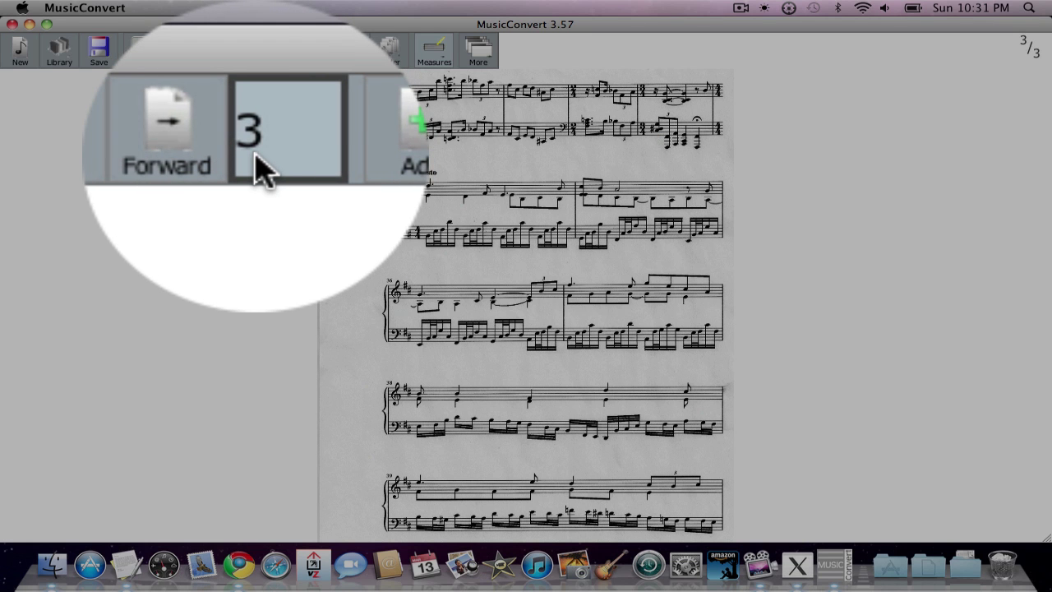
- Append Nayavu, str 4, Onimde.jpg after the last page as page 4
left_click(310, 49)
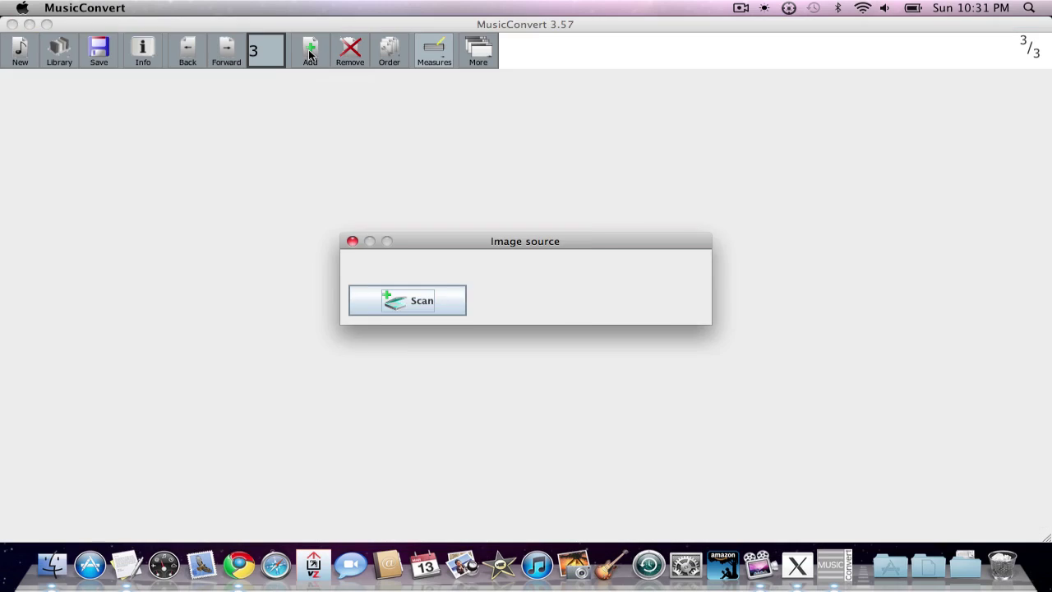
left_click(526, 300)
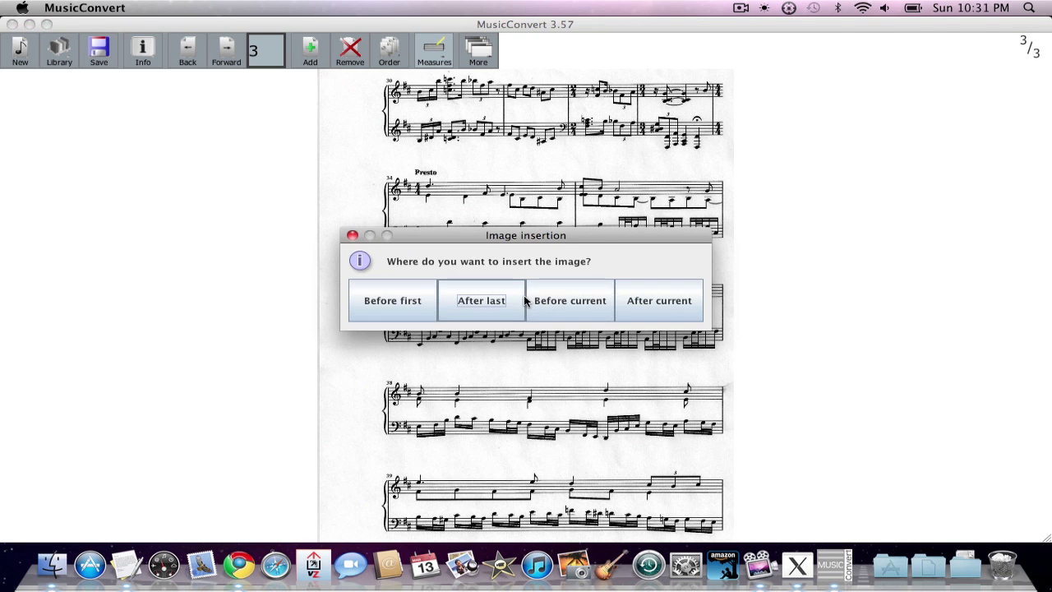
left_click(481, 300)
left_click(543, 139)
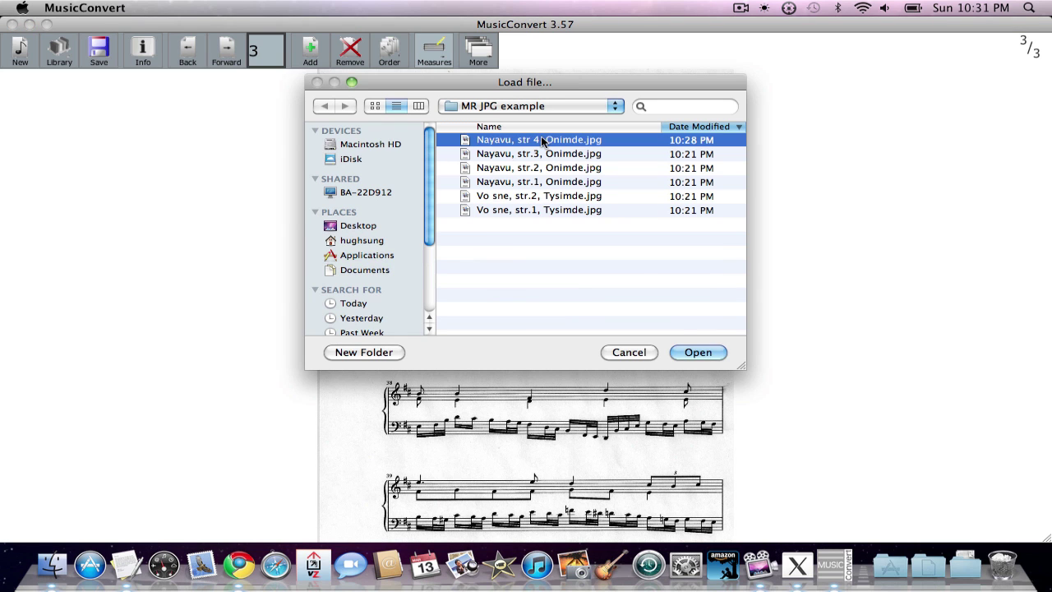
left_click(695, 352)
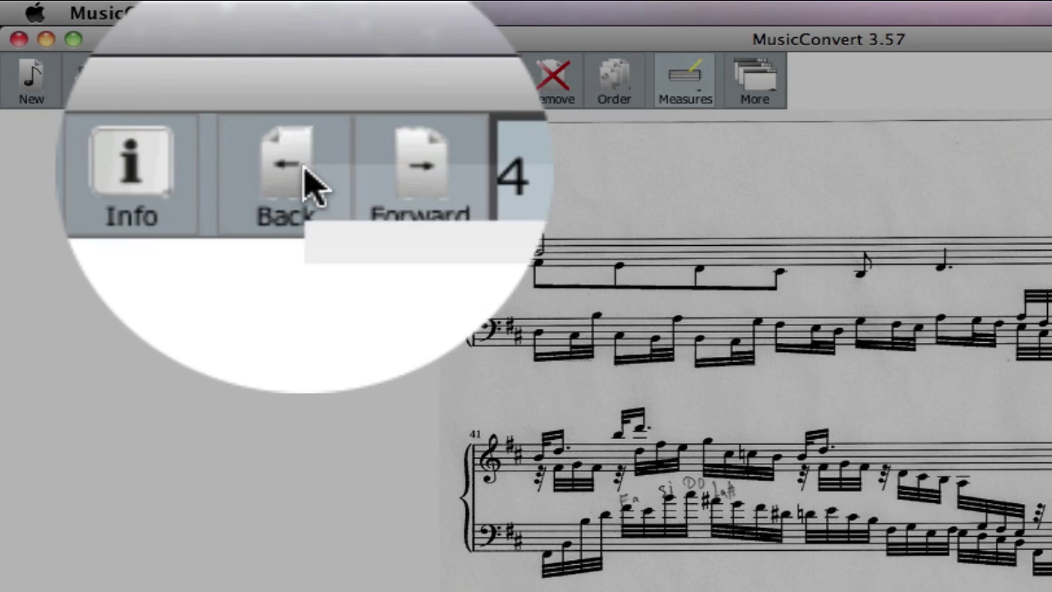
- Page back to page 1, then forward through all pages to page 4
left_click(296, 81)
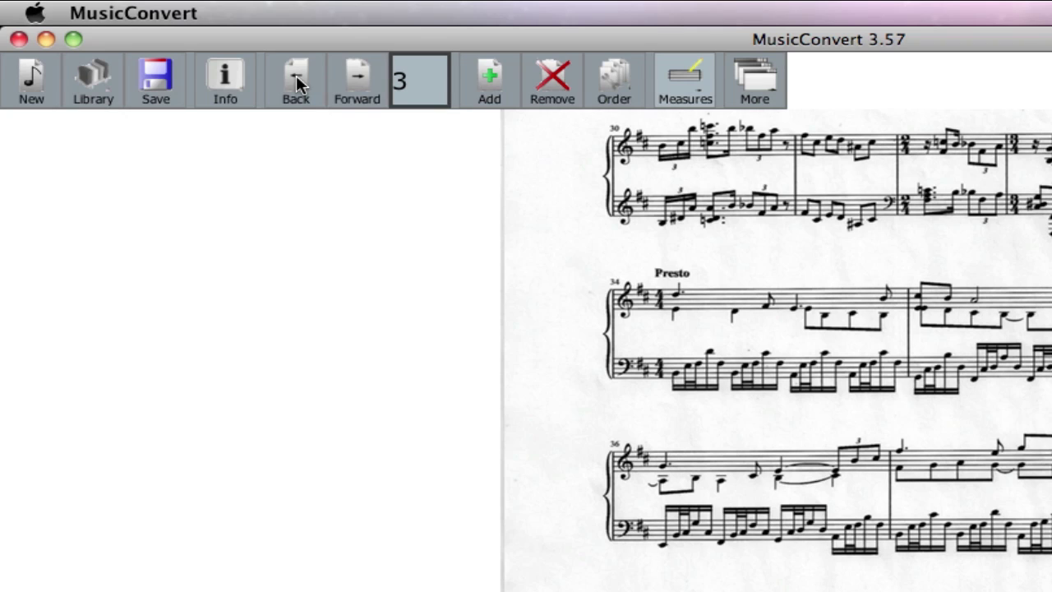
left_click(297, 80)
left_click(297, 81)
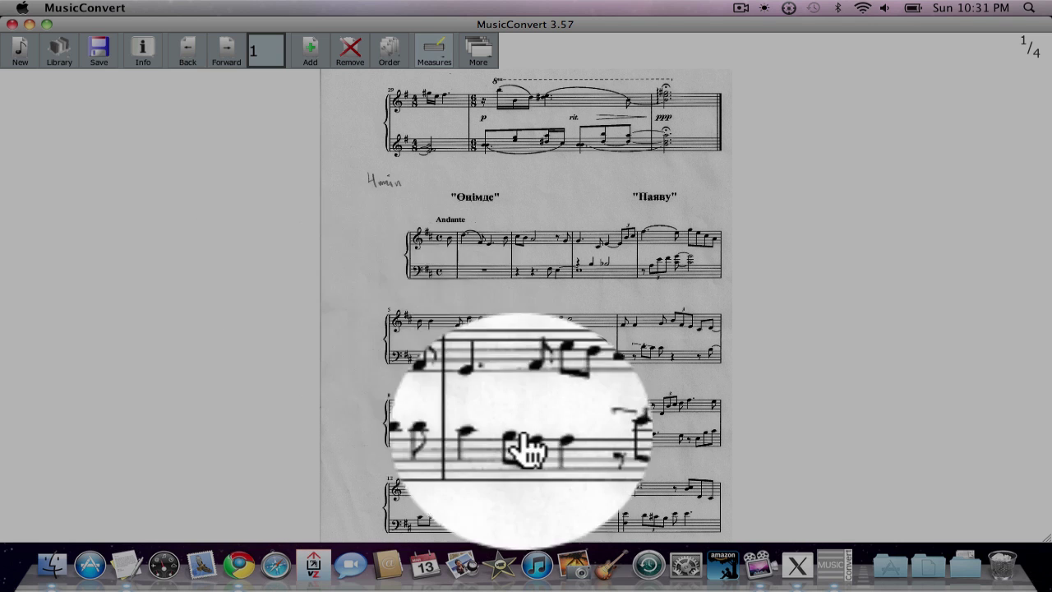
left_click(226, 54)
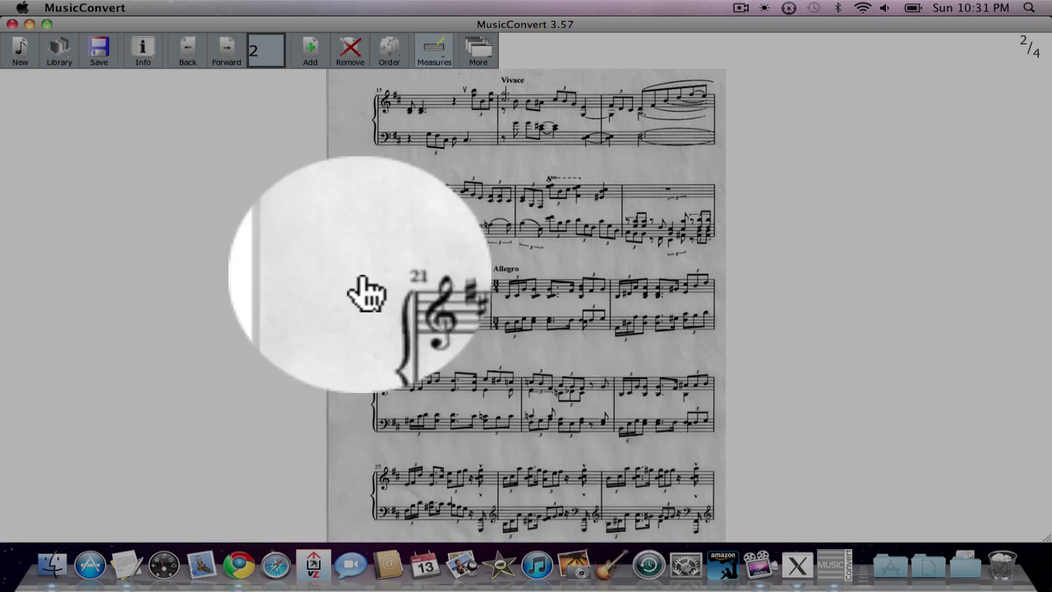
left_click(228, 54)
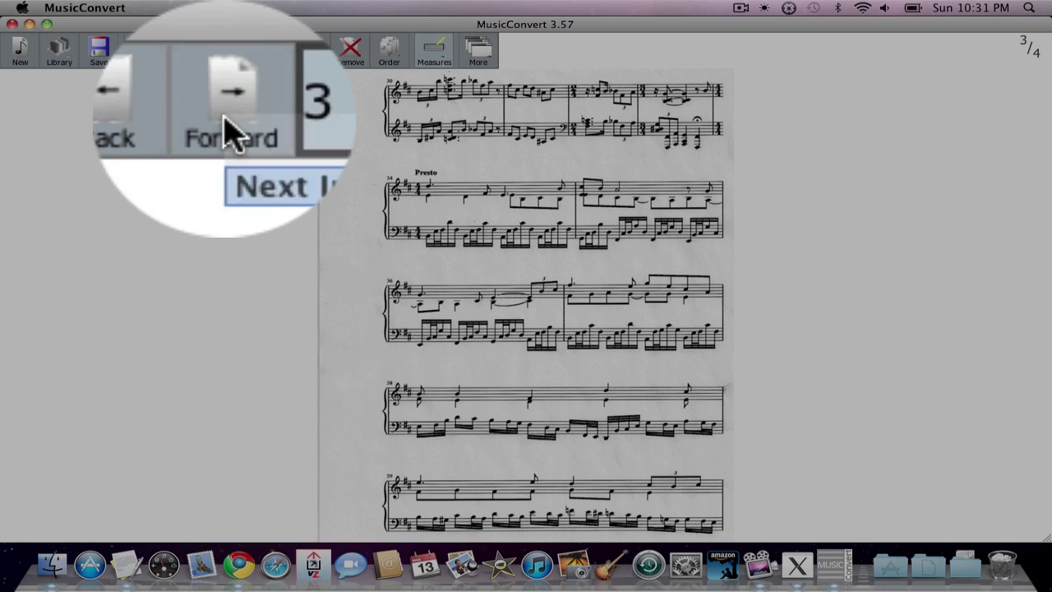
left_click(227, 51)
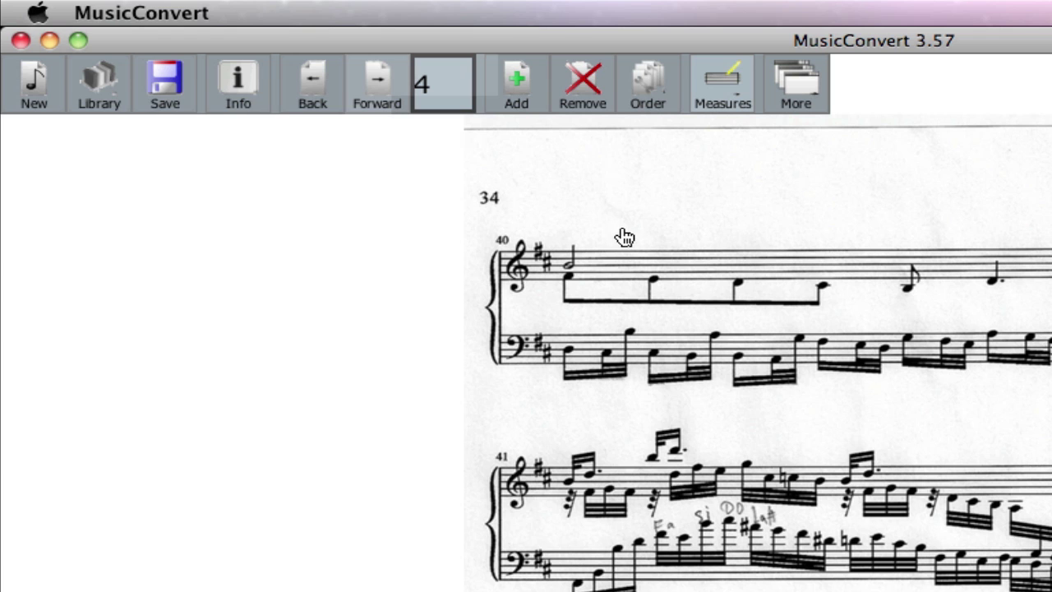
- Return to page 1 and bring up the Document Info form
left_click(314, 87)
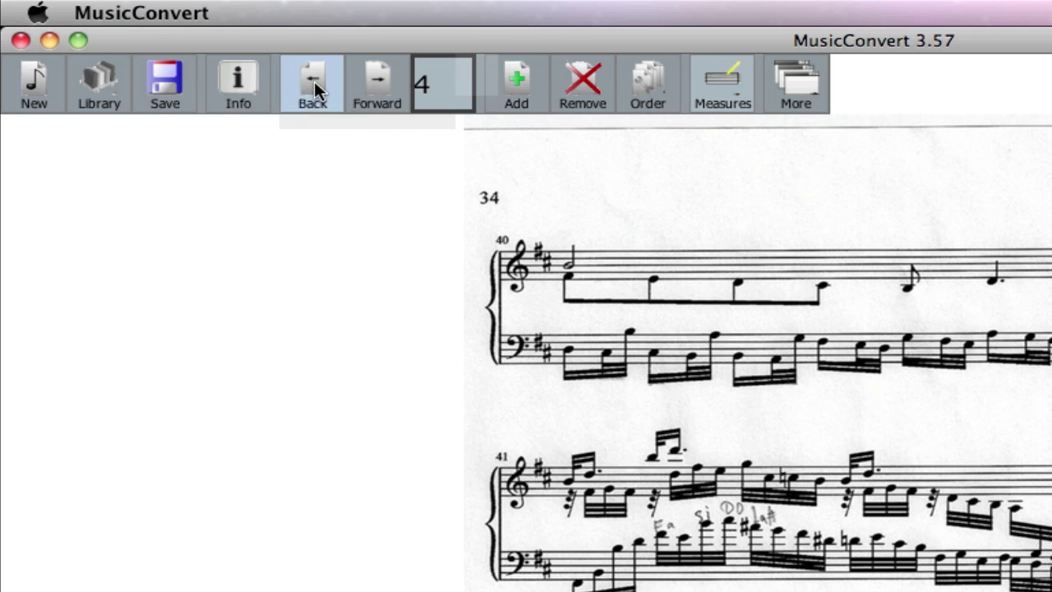
left_click(314, 87)
left_click(314, 82)
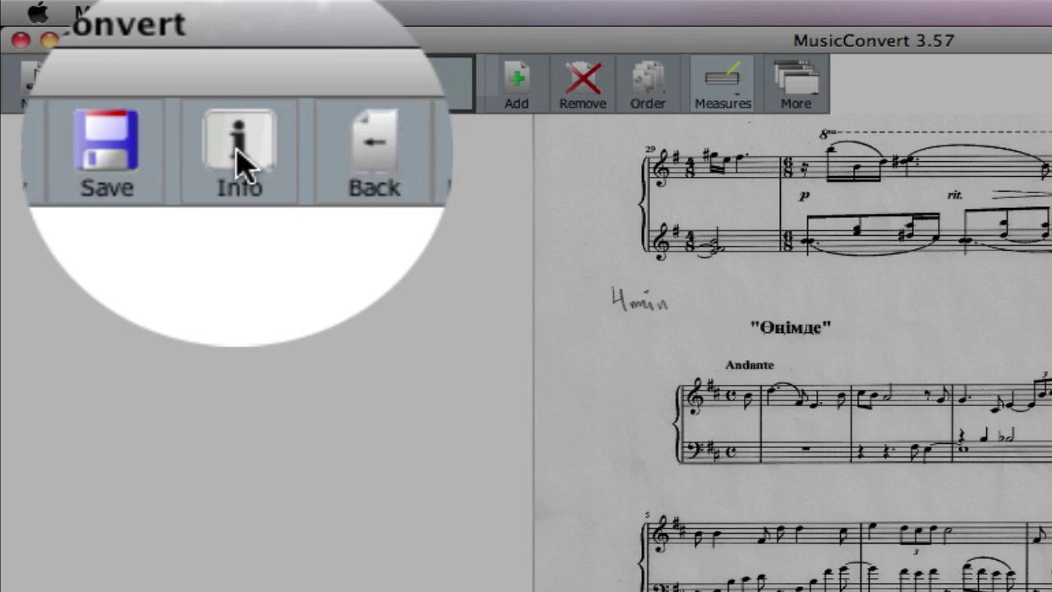
left_click(247, 82)
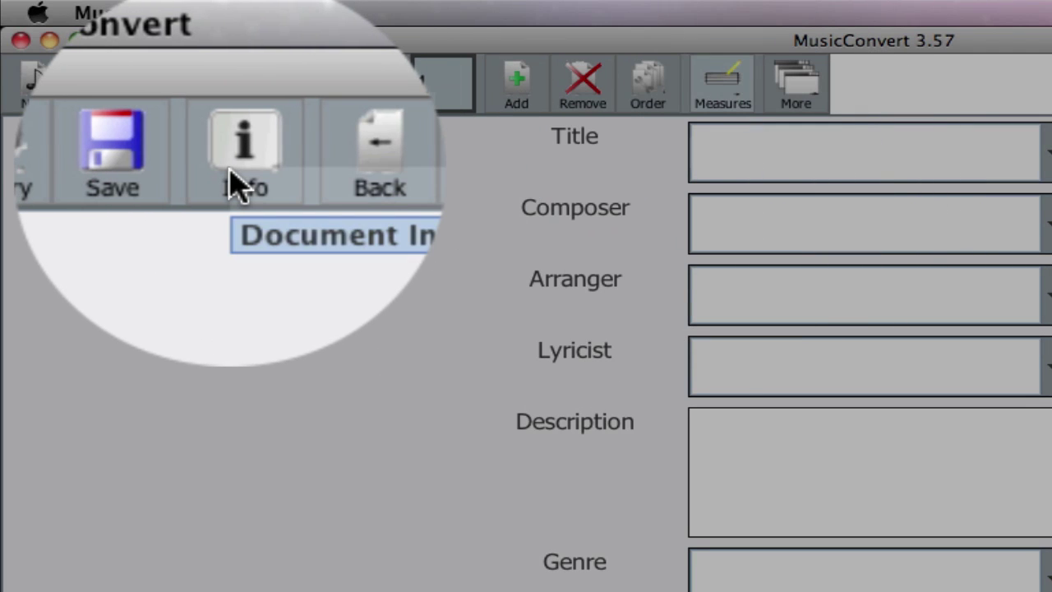
- Enter Onimde as the Title, correcting the mistyped Navayu after checking file names in Finder
left_click(622, 153)
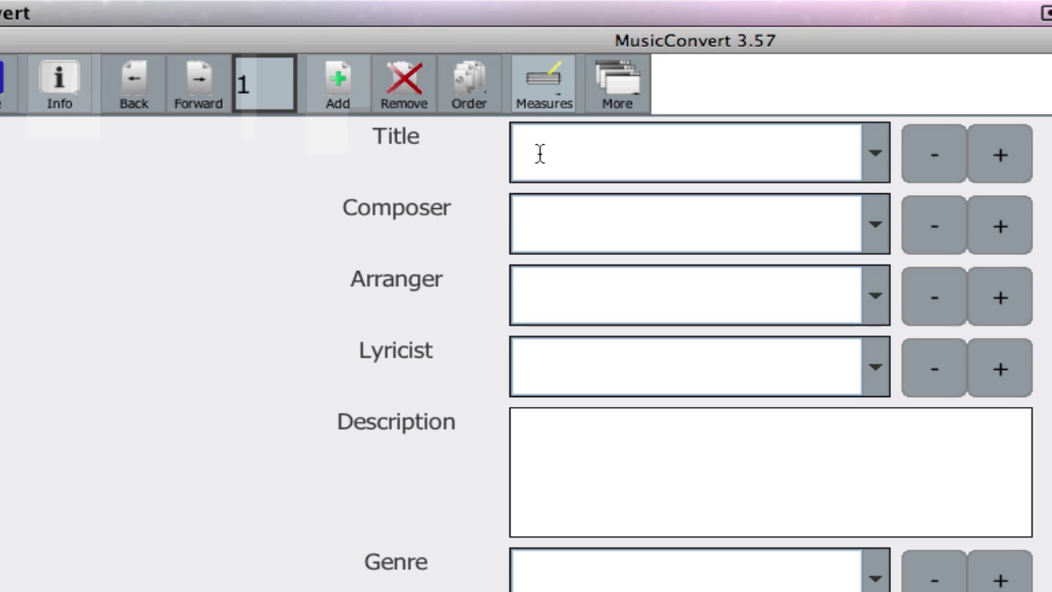
type("N")
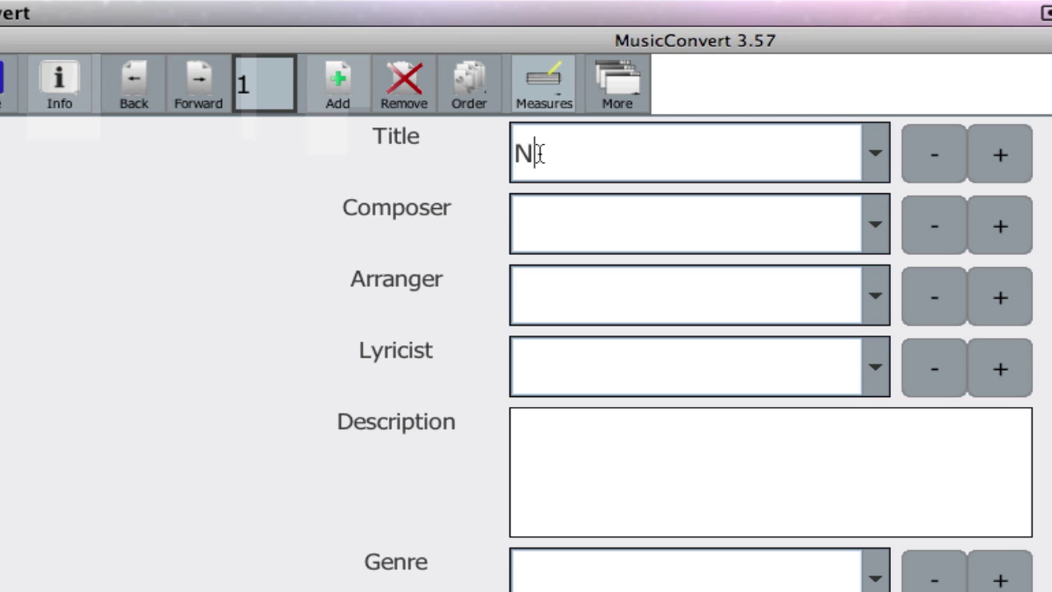
type("avayu")
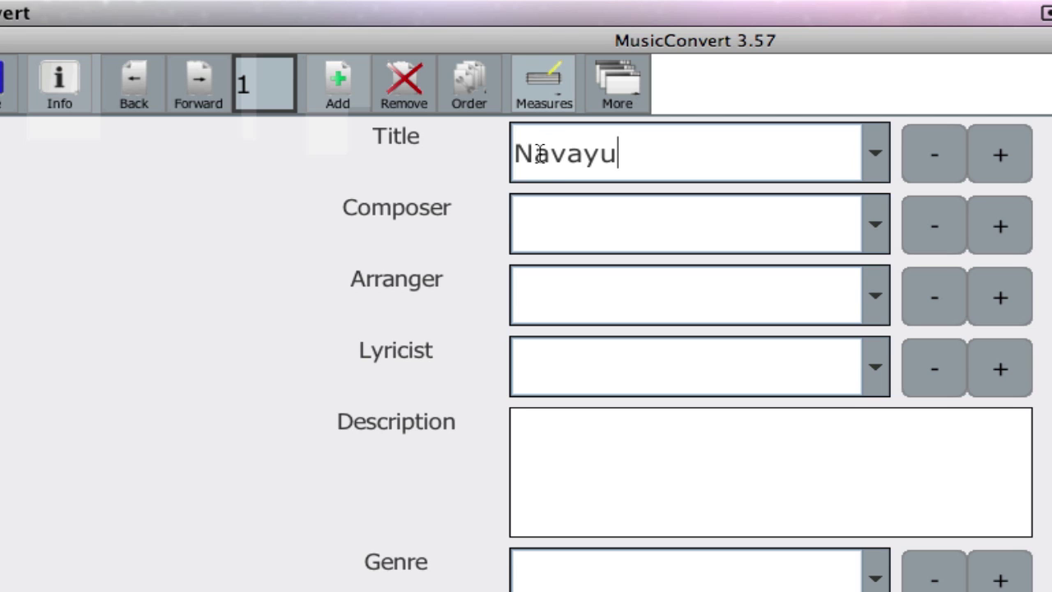
key("super+Tab")
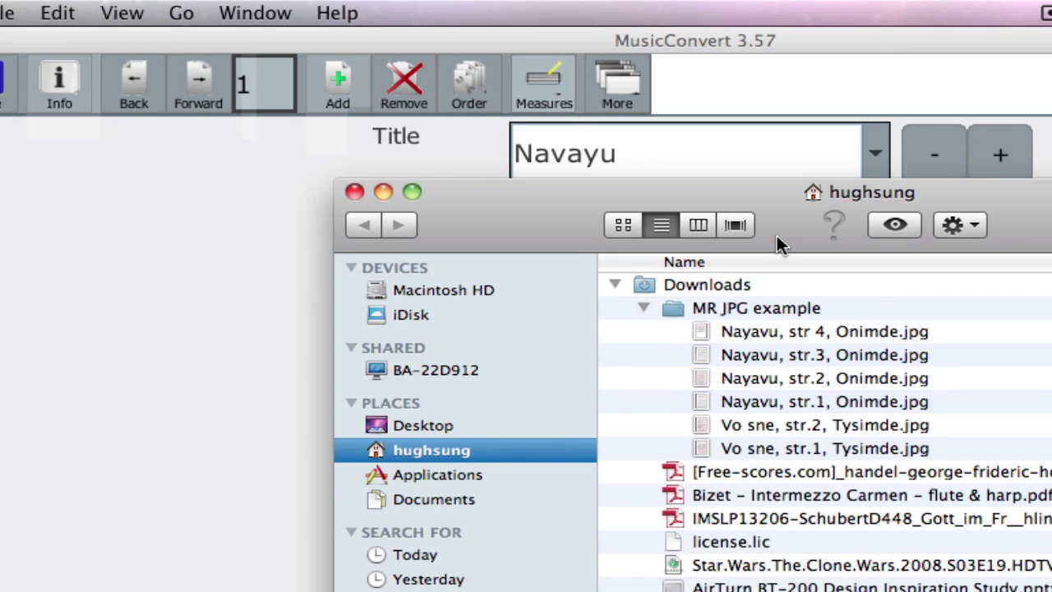
left_click(638, 153)
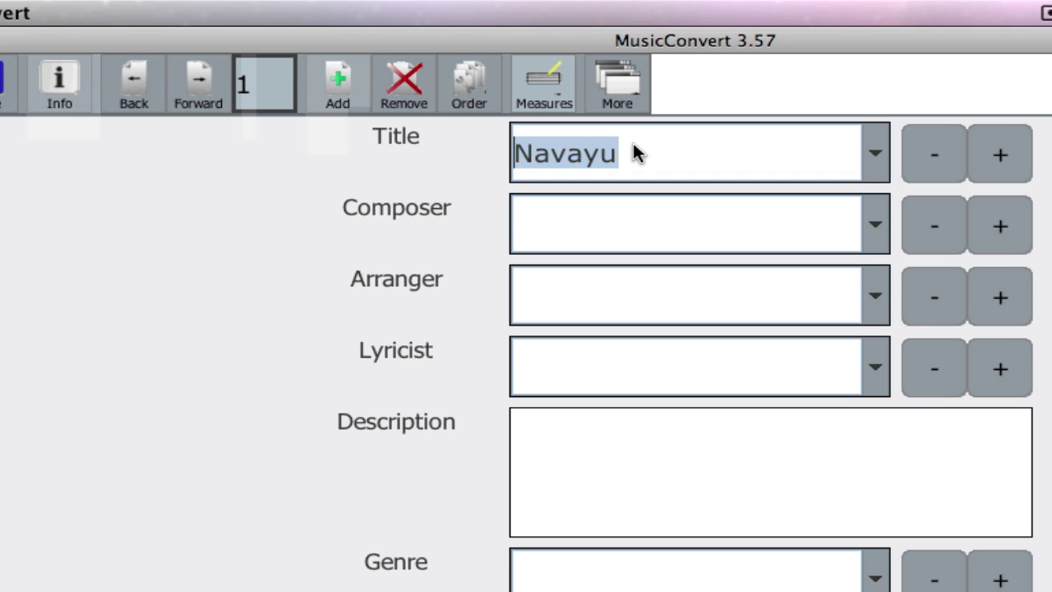
key("super+Tab")
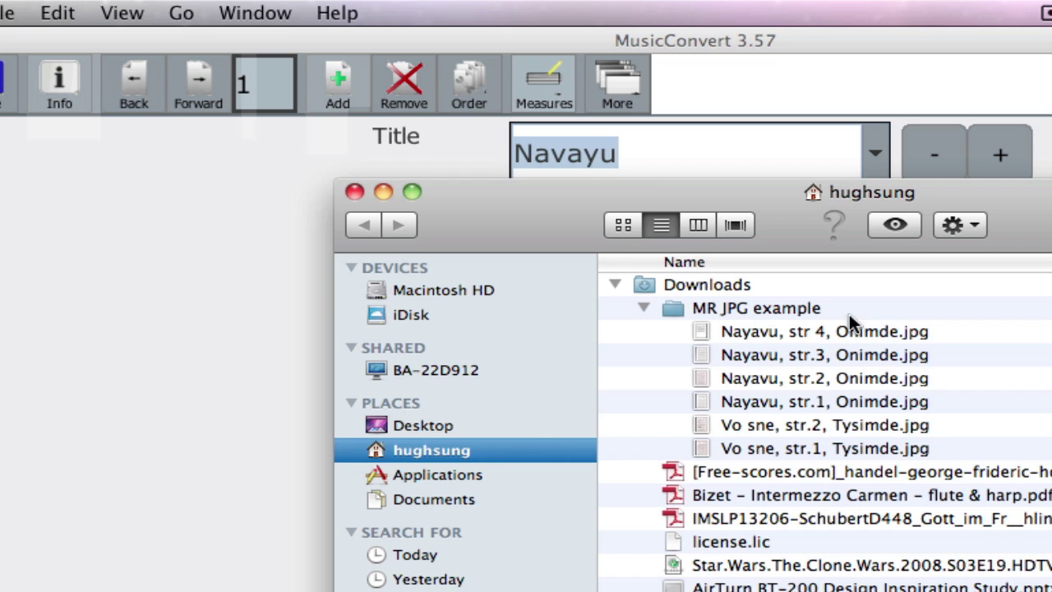
left_click(620, 156)
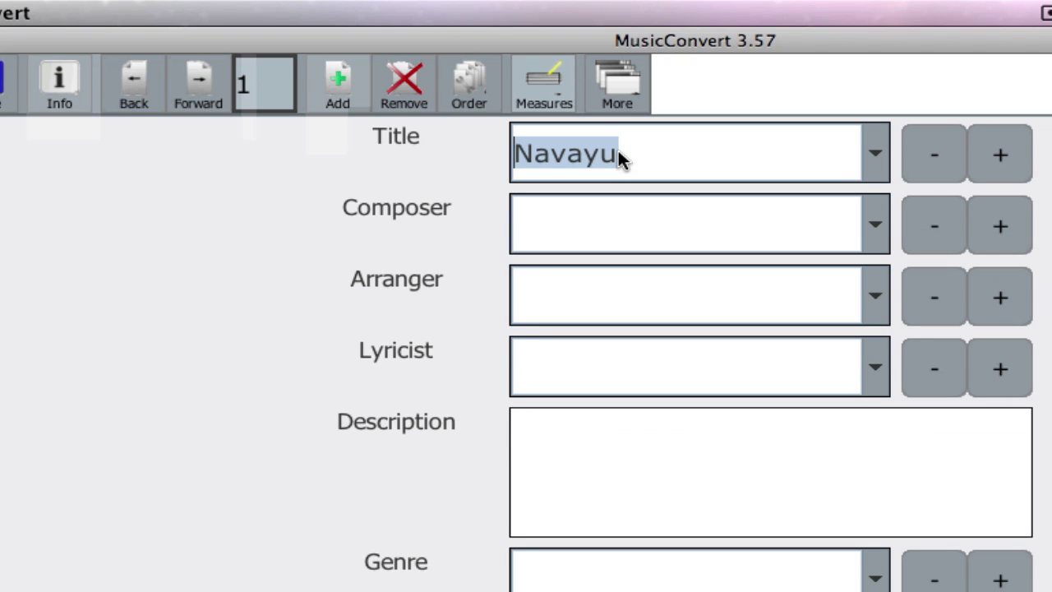
type("Onimde")
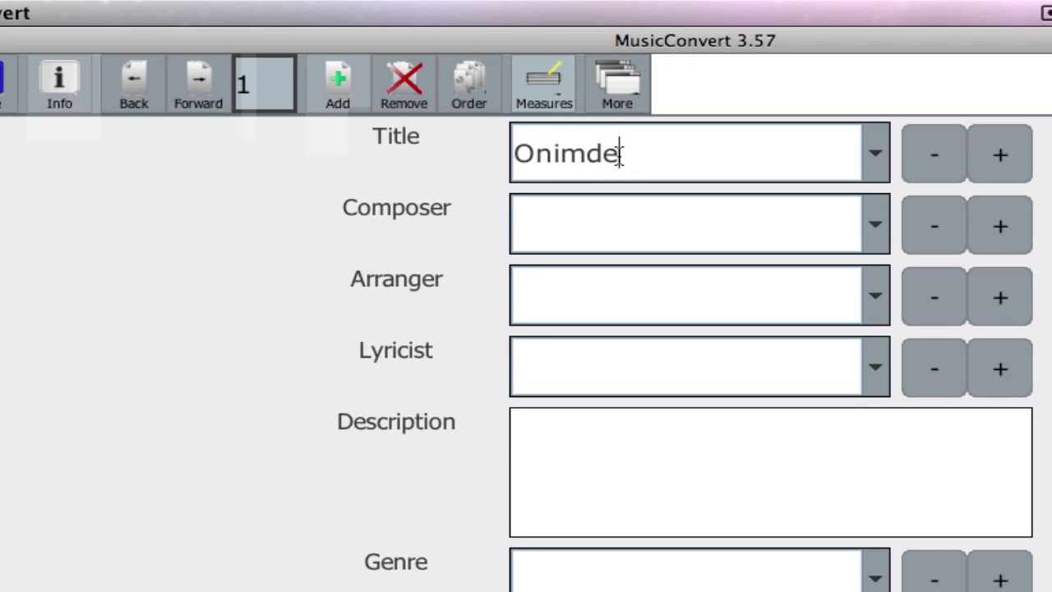
- Enter Nayavu in the Composer field
key("Tab")
key("super+Tab")
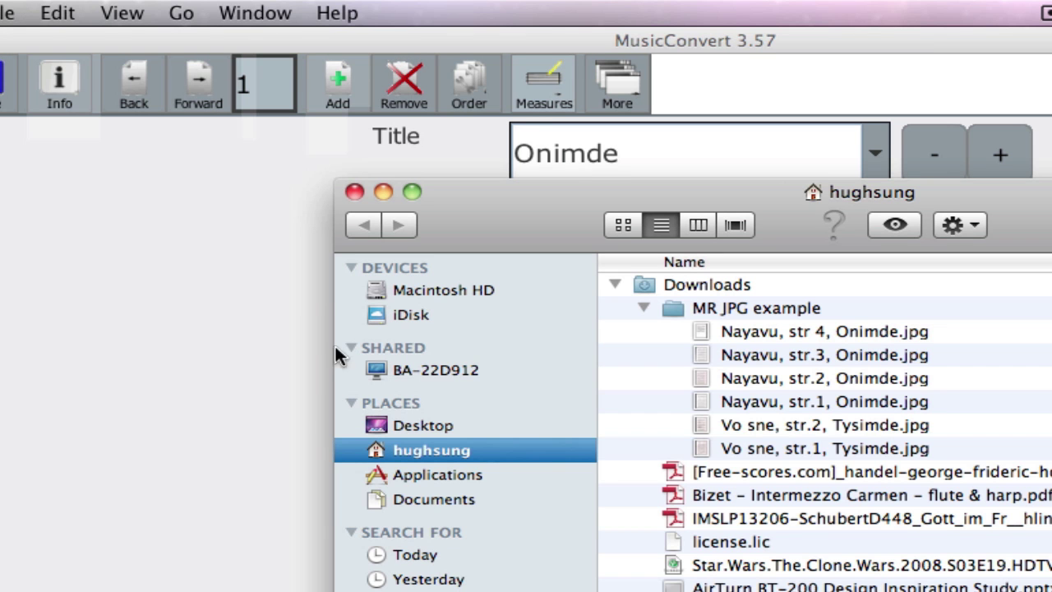
left_click(119, 353)
type("Nayavu")
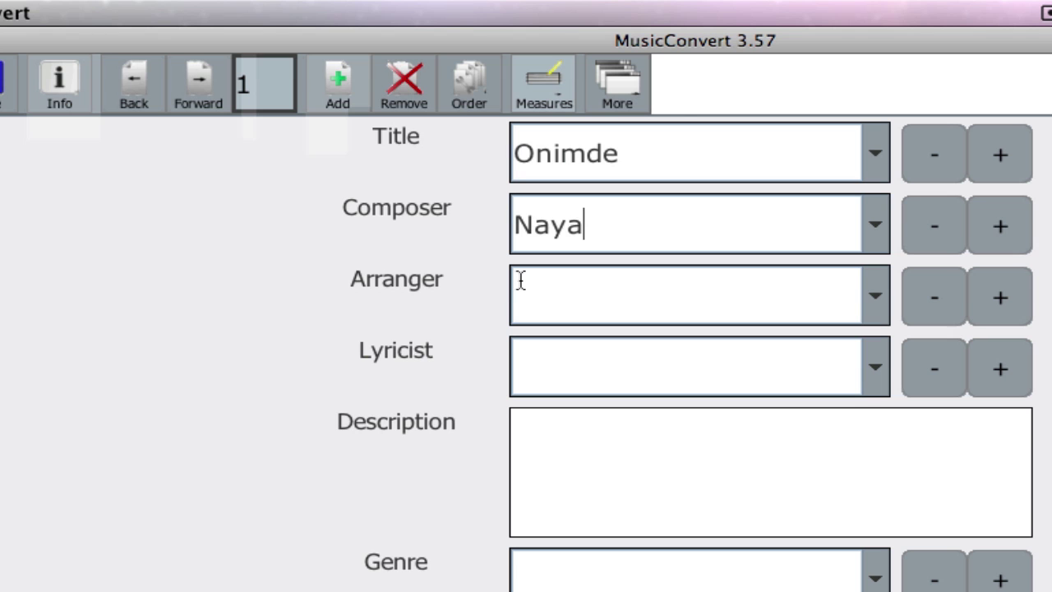
left_click(521, 280)
left_click(656, 574)
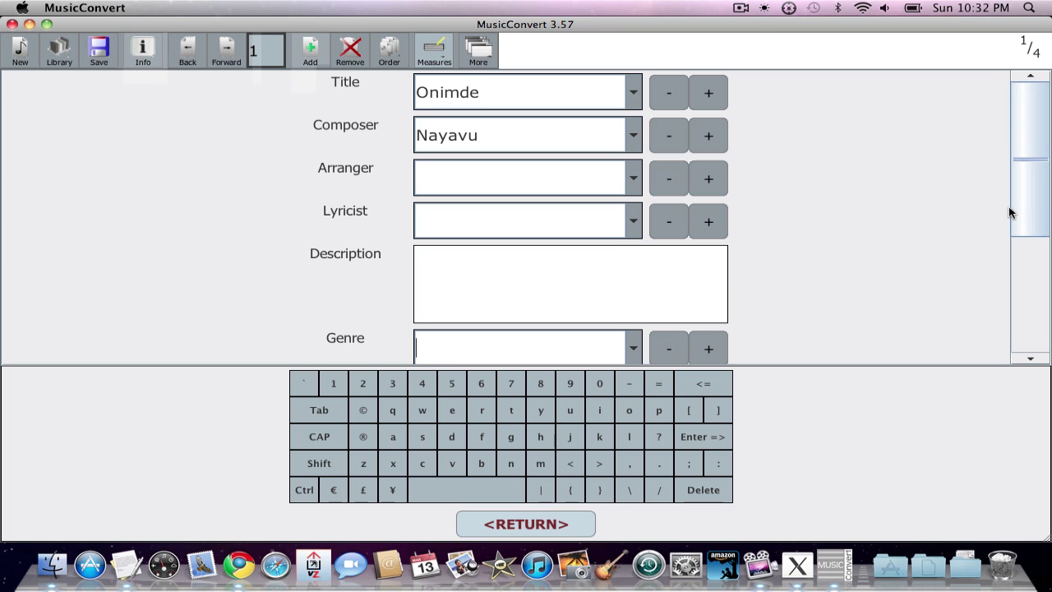
- Set Instrument to Piano and Genre to Modern Music
left_click_drag(1026, 218, 1033, 280)
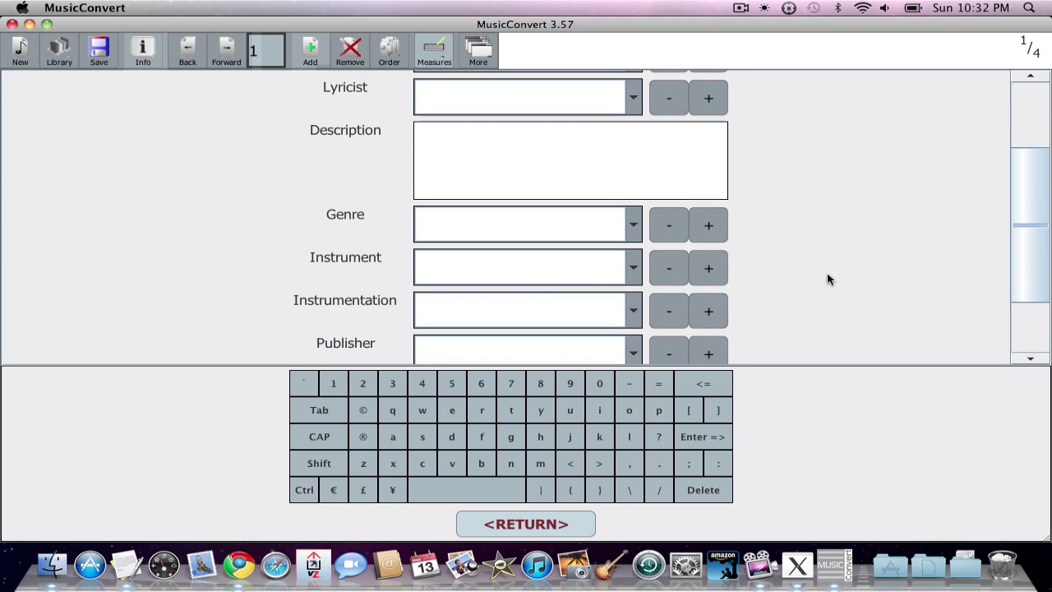
left_click(570, 271)
type("Piano")
key("Return")
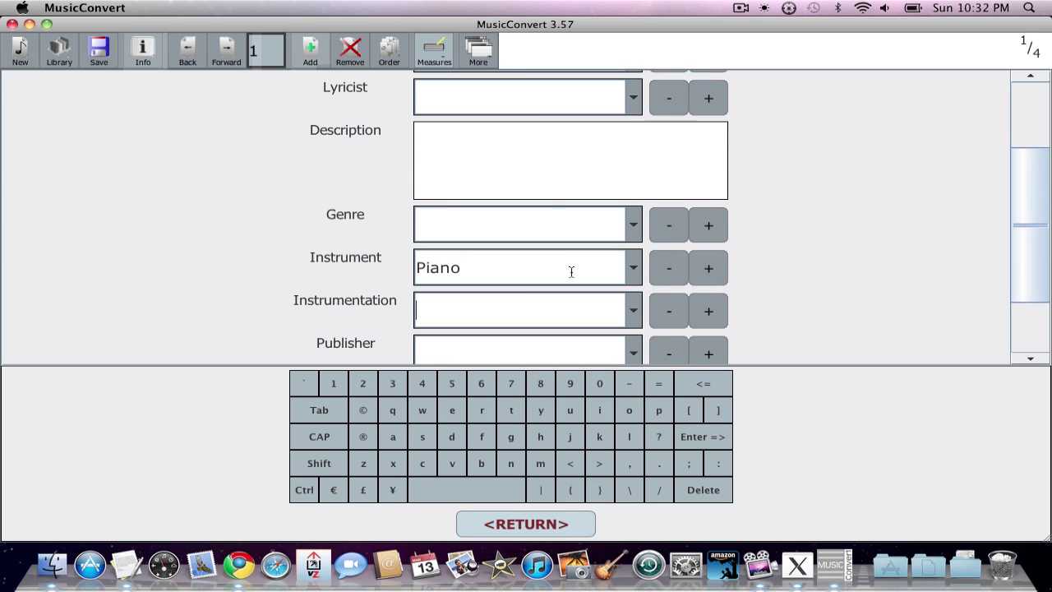
left_click(504, 220)
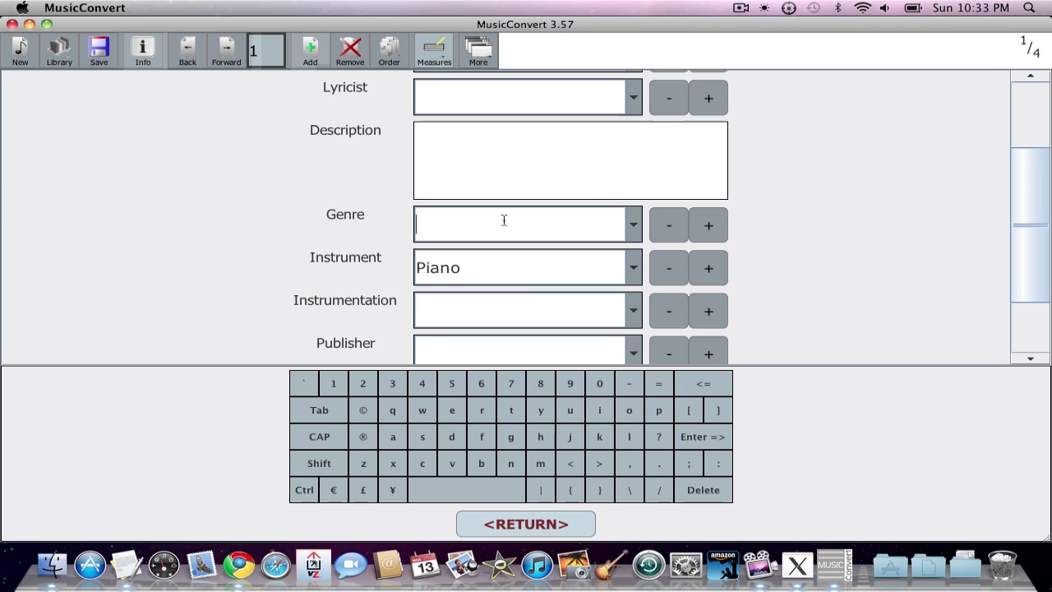
type("Modern M")
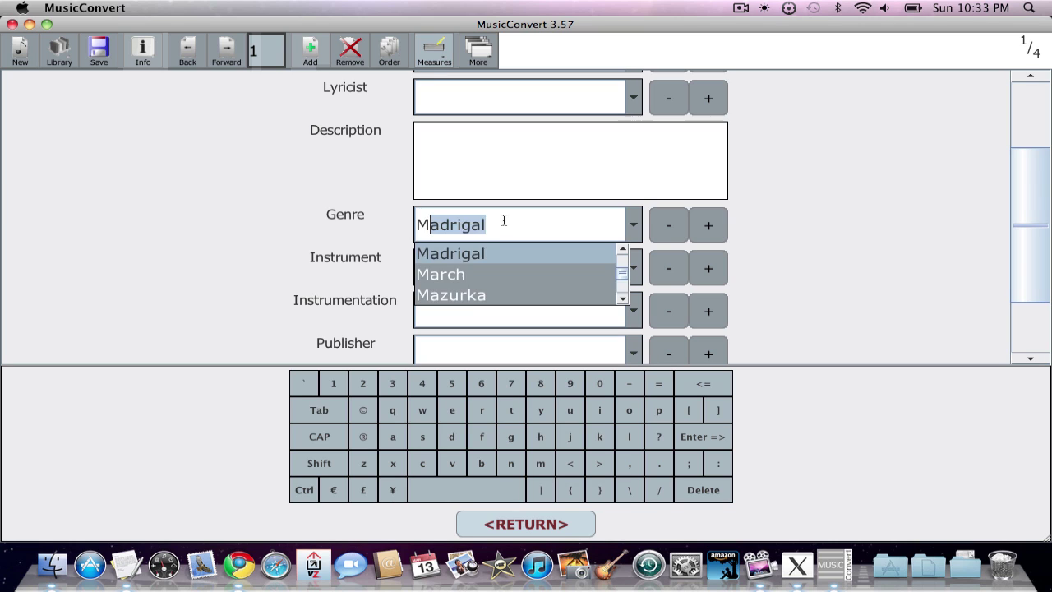
type("usic")
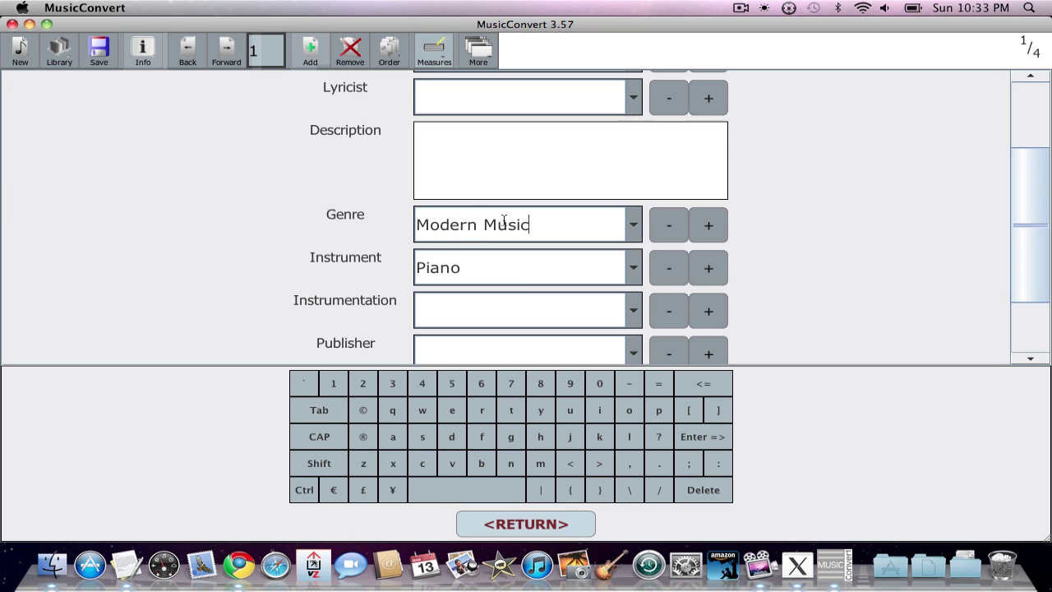
- Scroll back up and check the Title Onimde and Composer Nayavu entries
left_click_drag(1032, 228, 1034, 161)
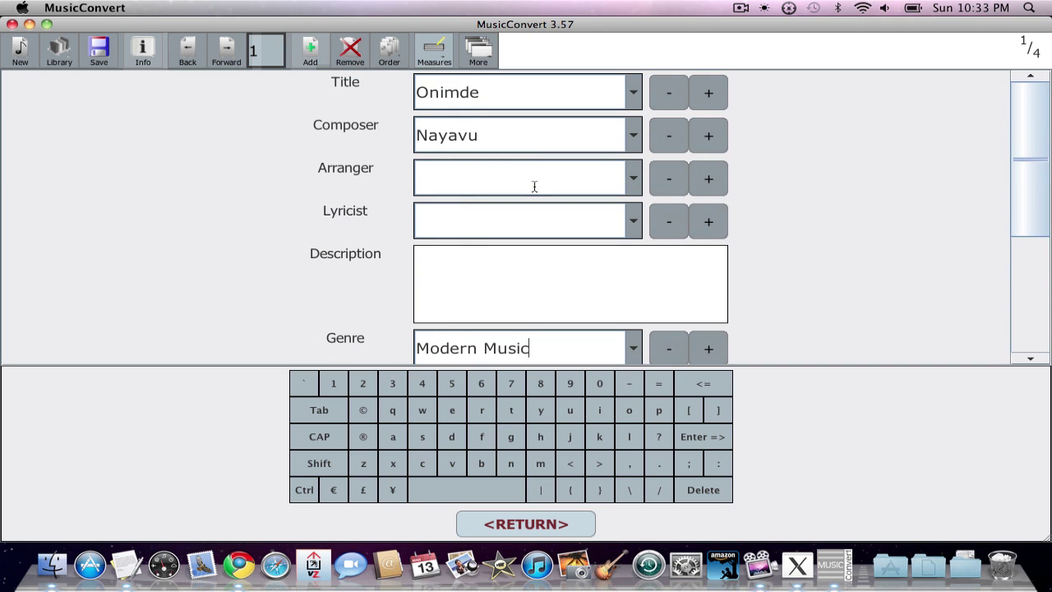
double_click(518, 90)
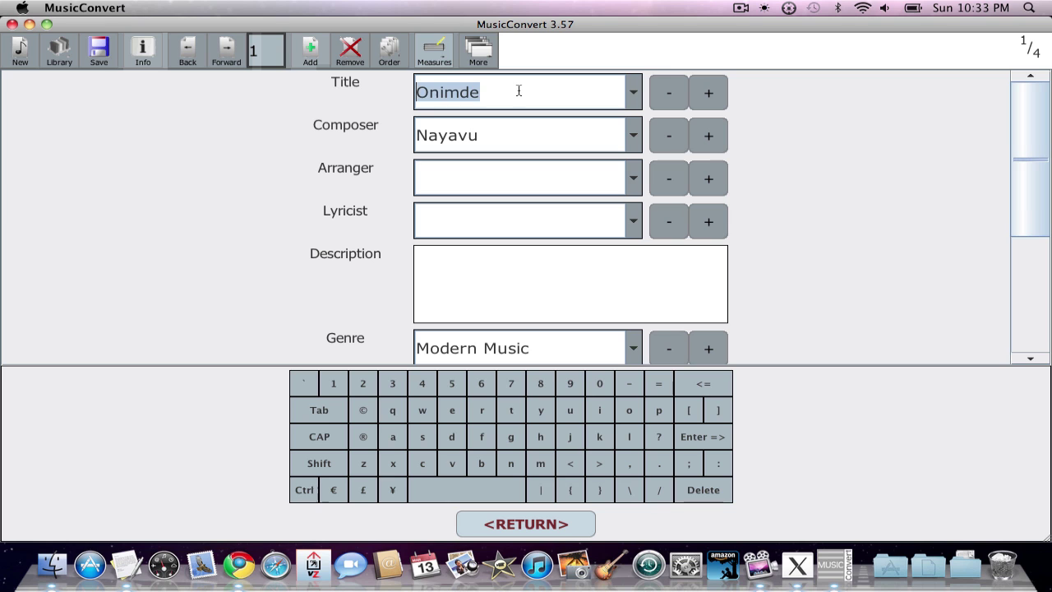
double_click(493, 137)
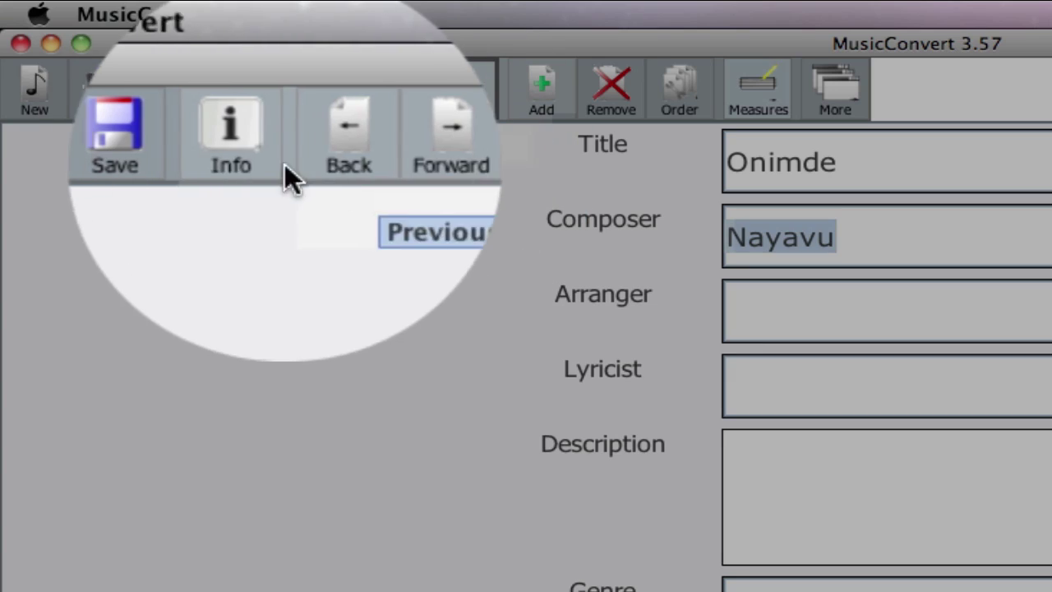
left_click(217, 130)
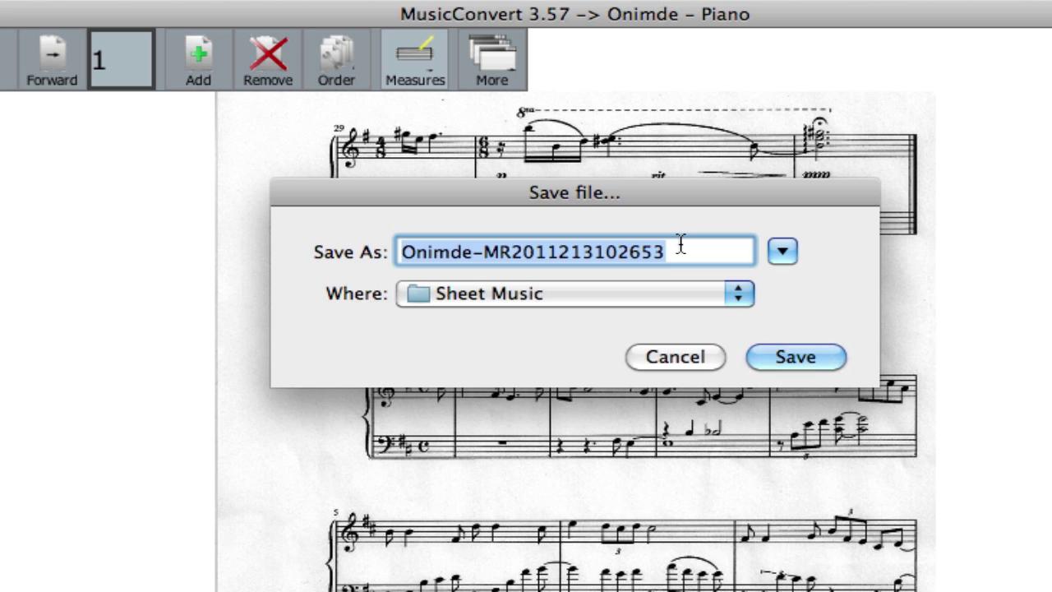
left_click(795, 357)
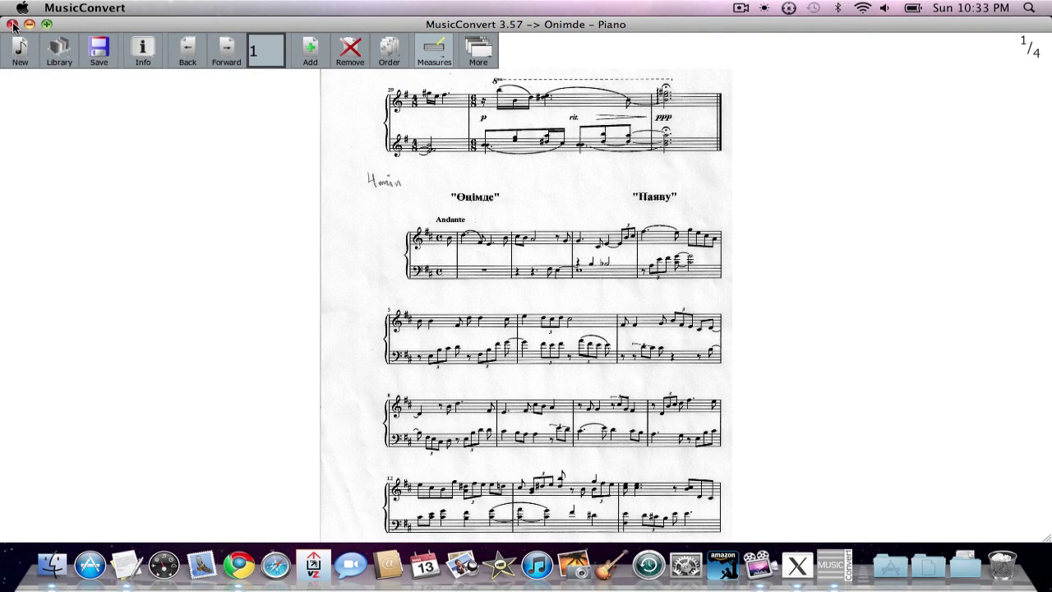
- Quit MusicConvert and launch MusicReader from the Dock's MusicReader folder
left_click(13, 24)
left_click(886, 567)
scroll(745, 385, "down", 10)
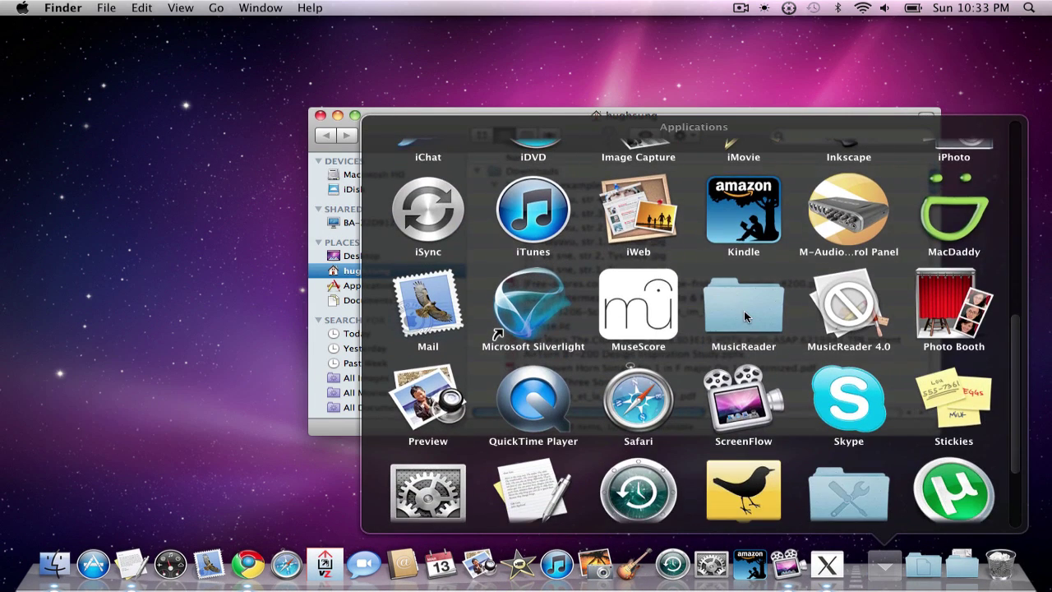
left_click(745, 320)
left_click(829, 481)
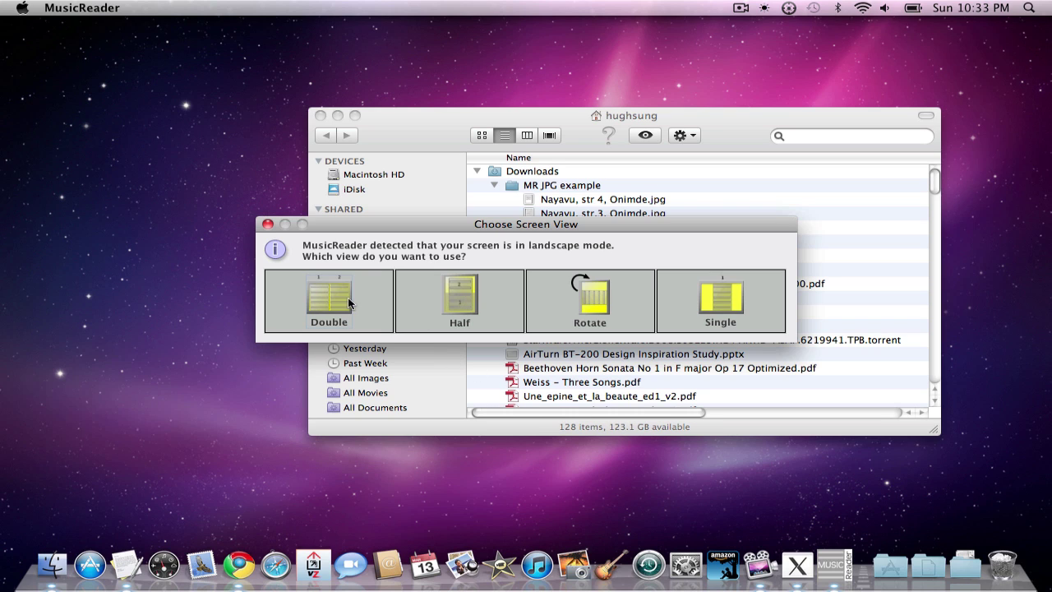
- Pick the Half screen view, then run a library search for the title 'Onimde'
left_click(436, 300)
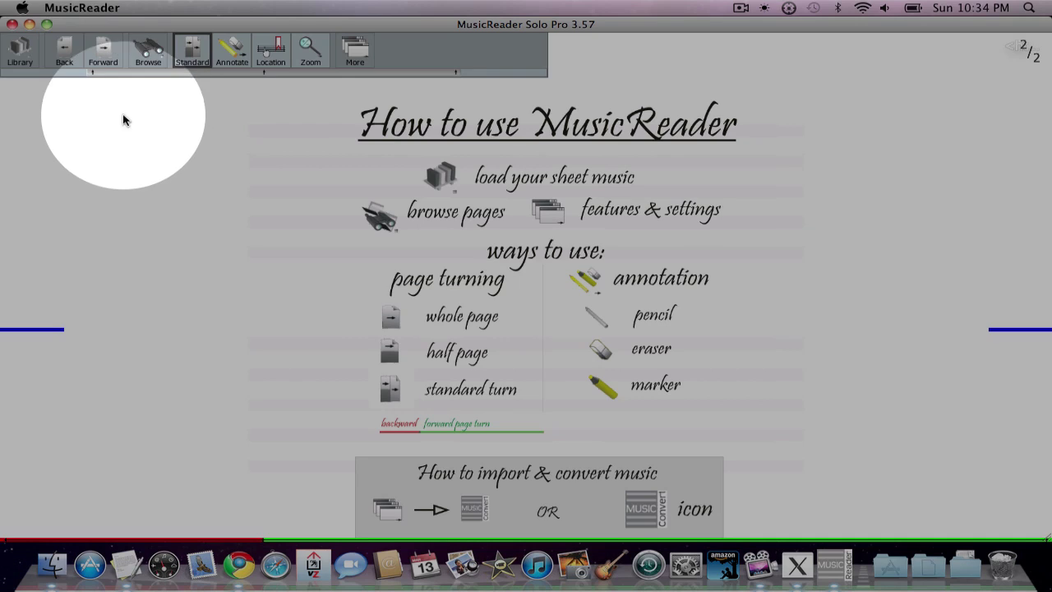
left_click(18, 54)
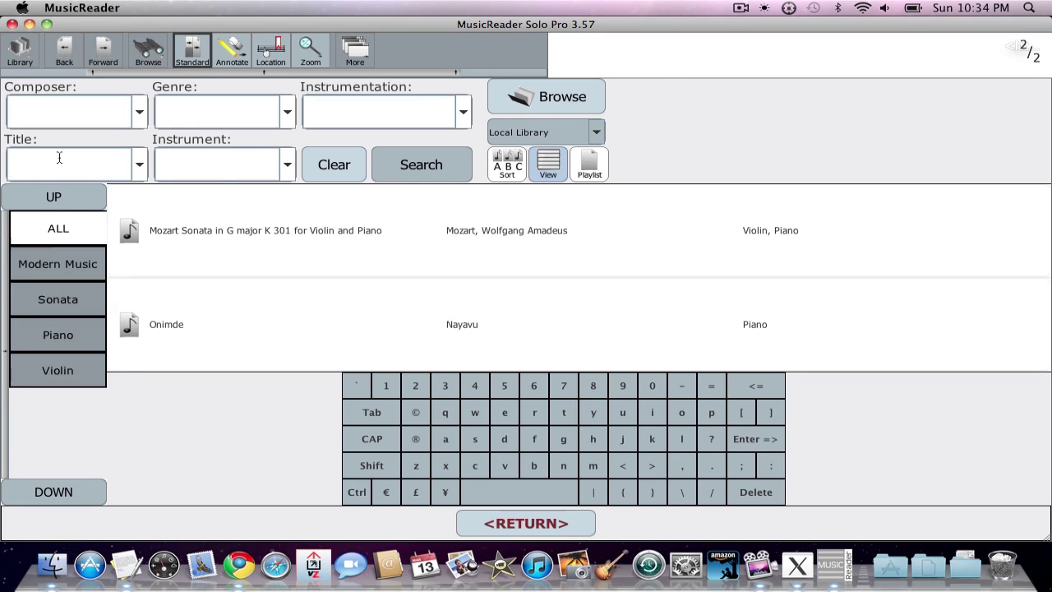
type("Onimde")
left_click(407, 164)
- Open the Onimde score and page forward half a page at a time to page 4/4
left_click(162, 280)
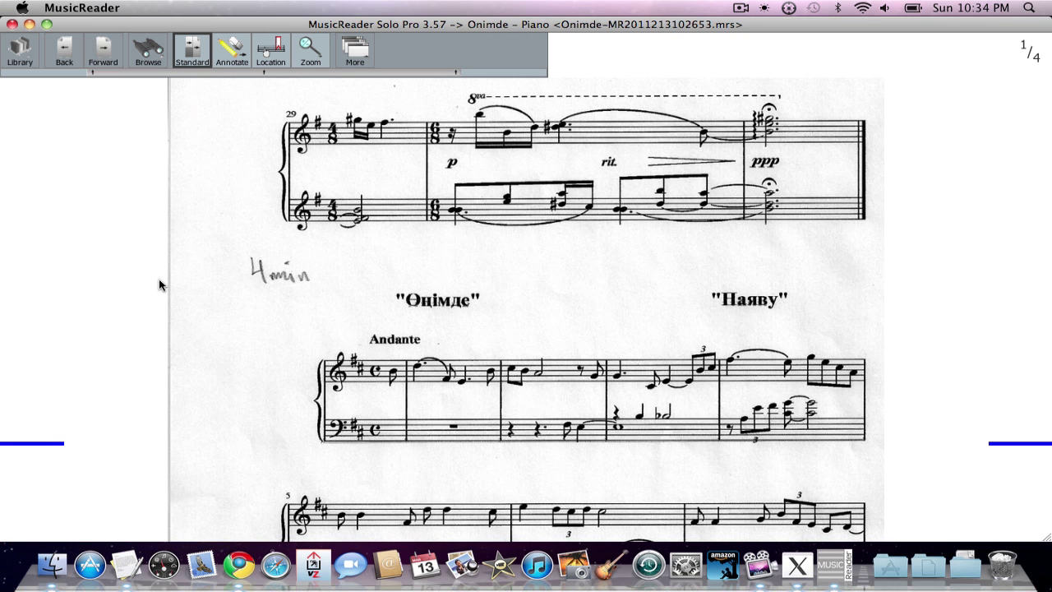
left_click(968, 491)
left_click(968, 492)
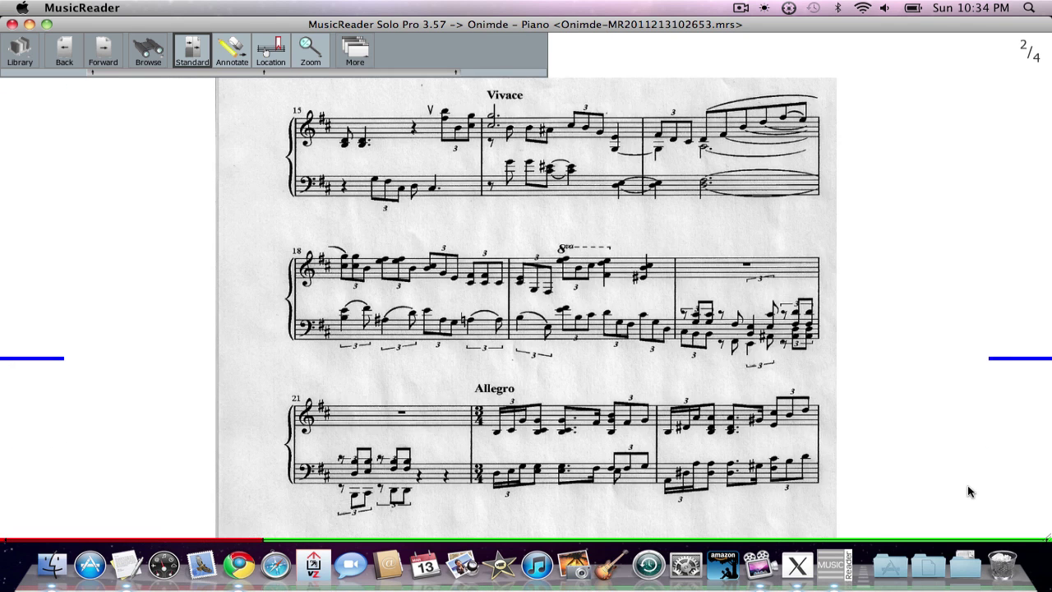
left_click(968, 491)
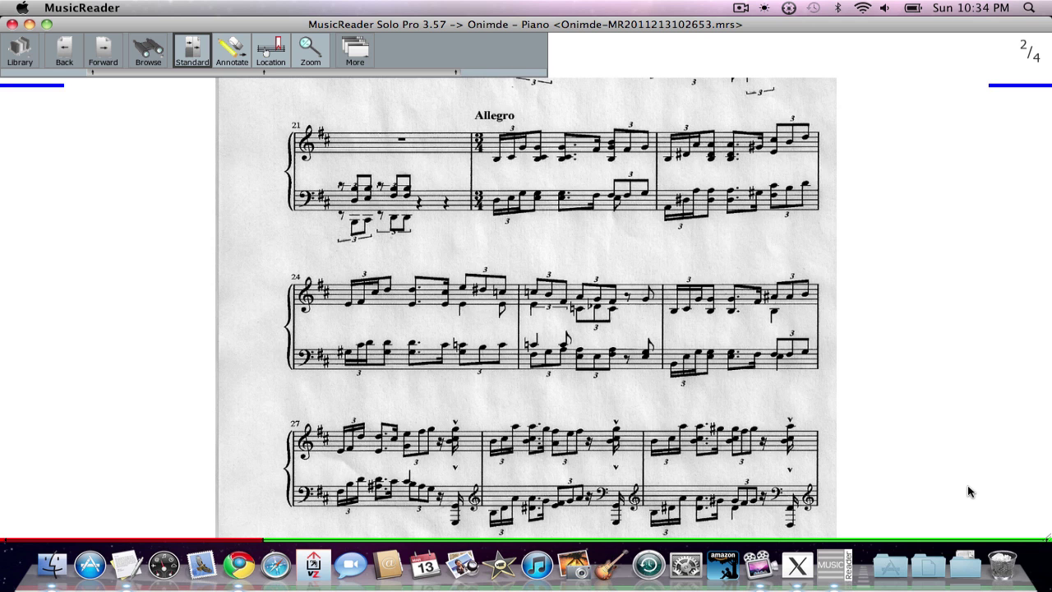
left_click(968, 492)
left_click(968, 492)
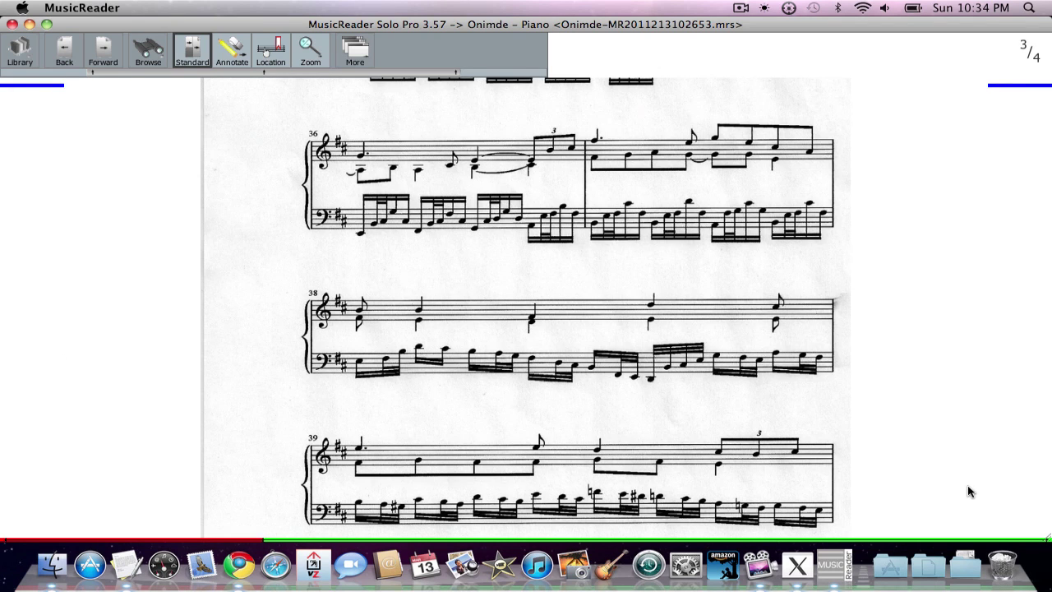
left_click(968, 492)
left_click(968, 492)
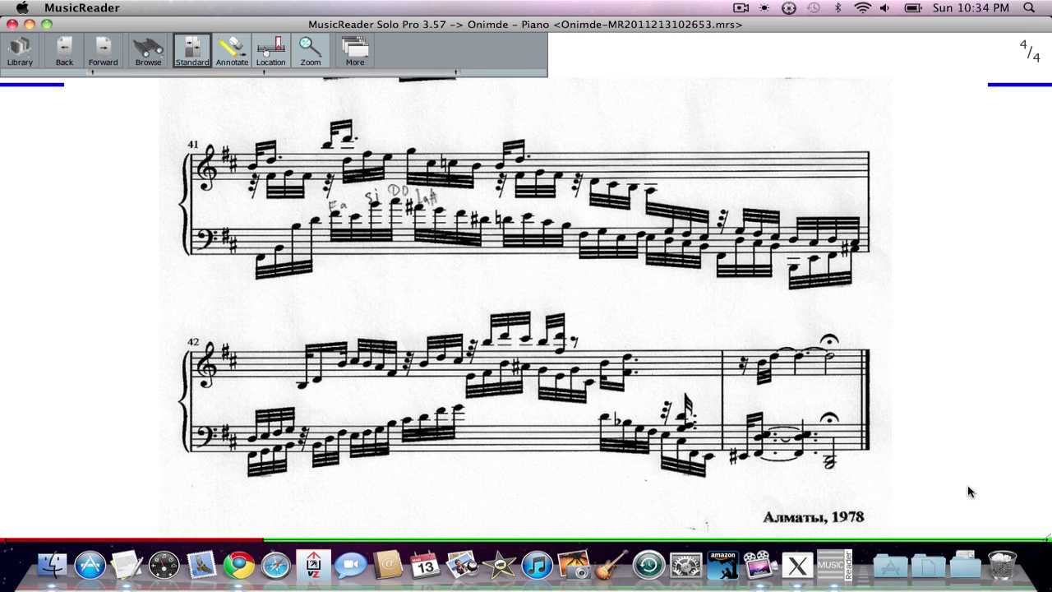
- Page back through the Onimde score to the start of page 1/4
left_click(59, 443)
left_click(59, 443)
left_click(59, 443)
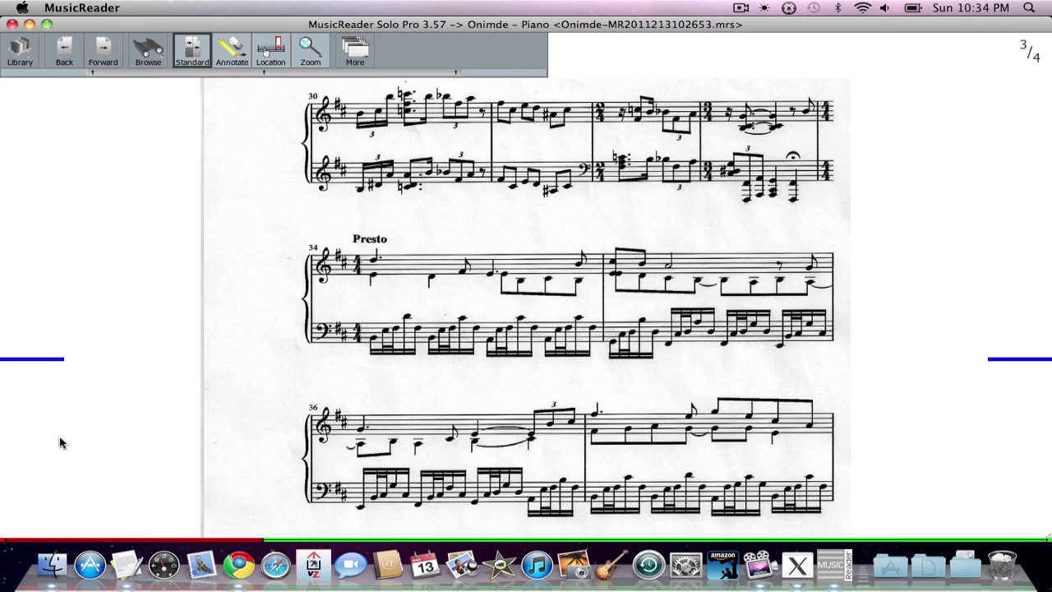
left_click(59, 443)
left_click(59, 443)
left_click(59, 443)
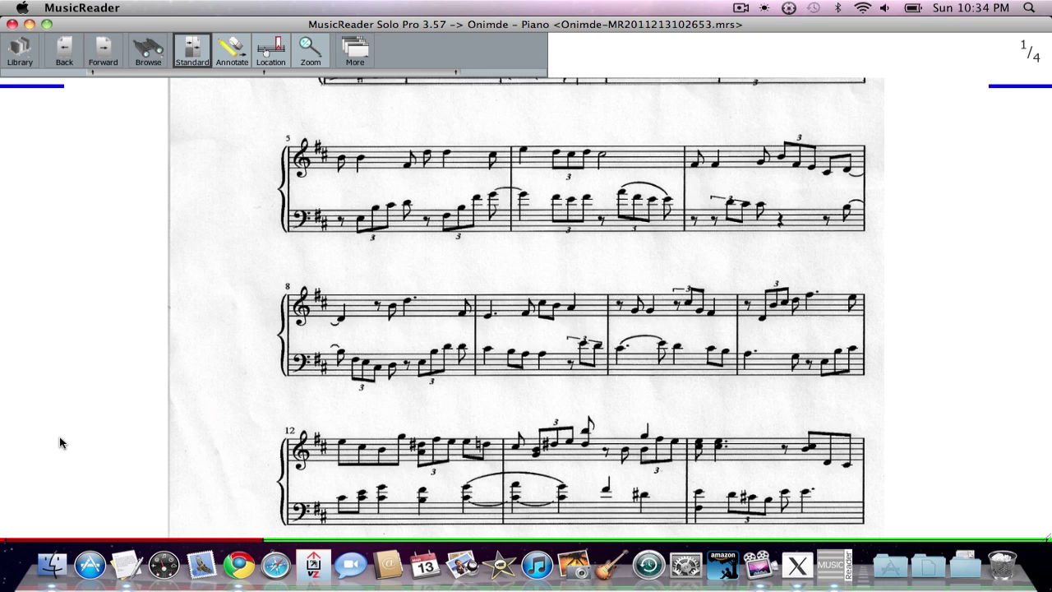
left_click(59, 443)
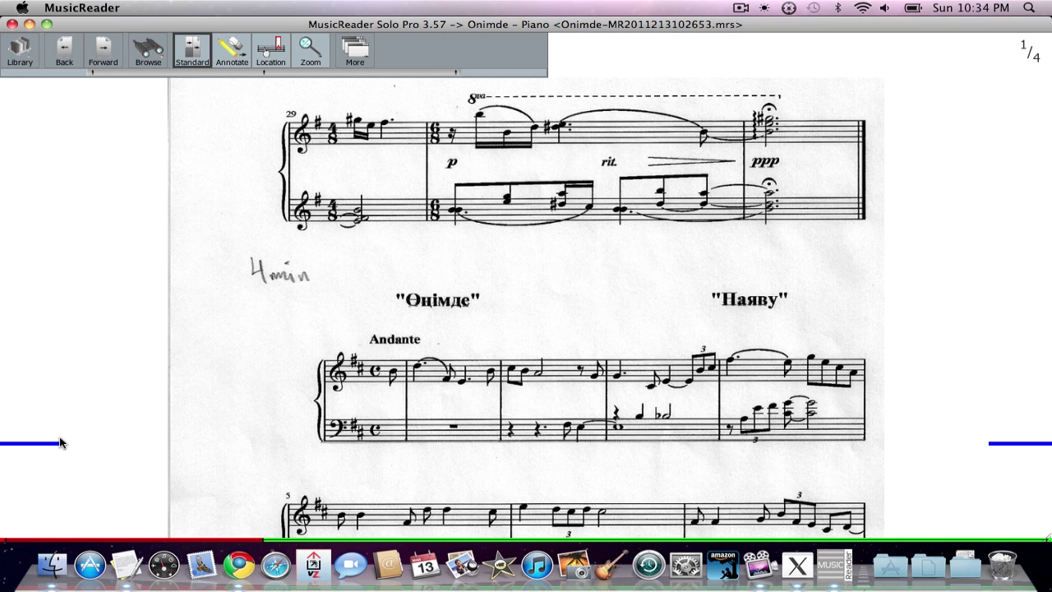